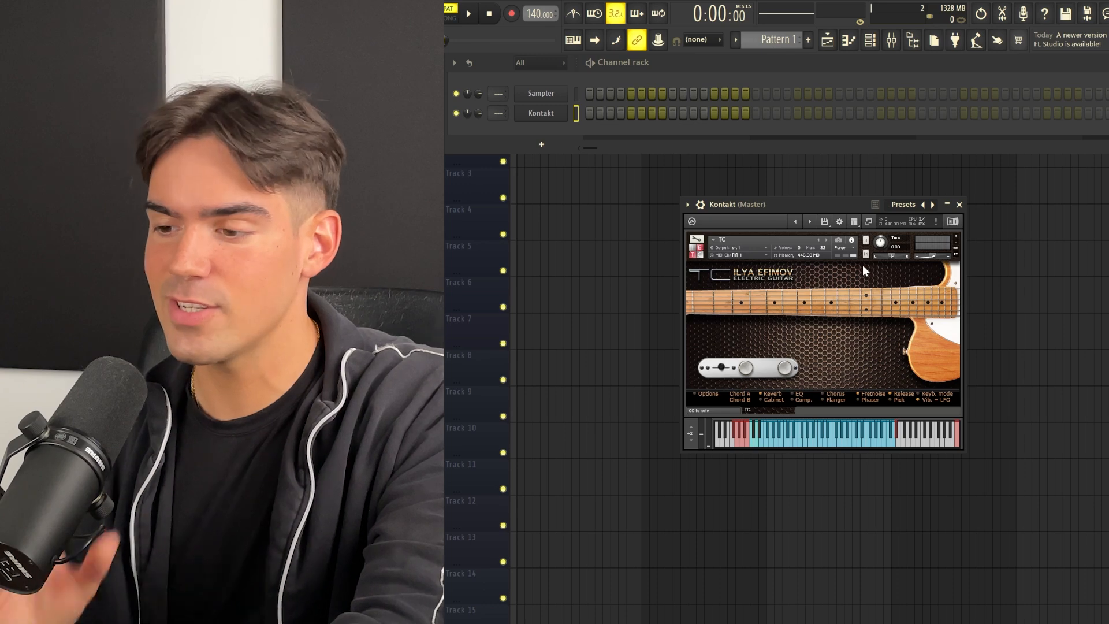
Close the Kontakt instrument window and set the project tempo to 165 BPM
click(959, 205)
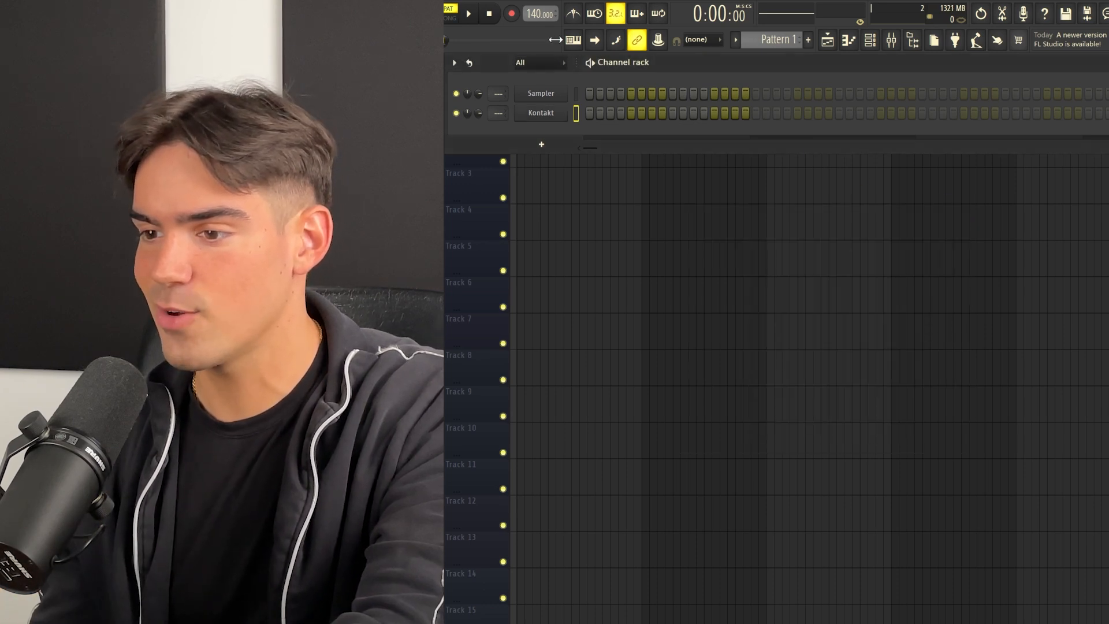
drag(540, 13, 540, 4)
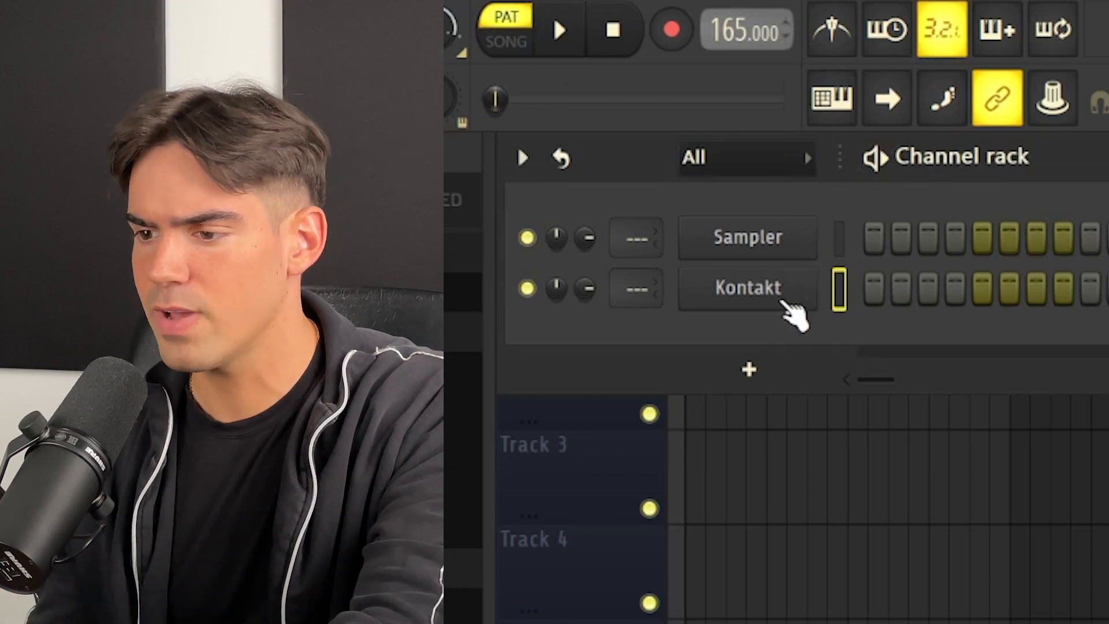
Open the Kontakt channel's piano roll and set the scale highlighting root note to E
right_click(800, 297)
click(584, 110)
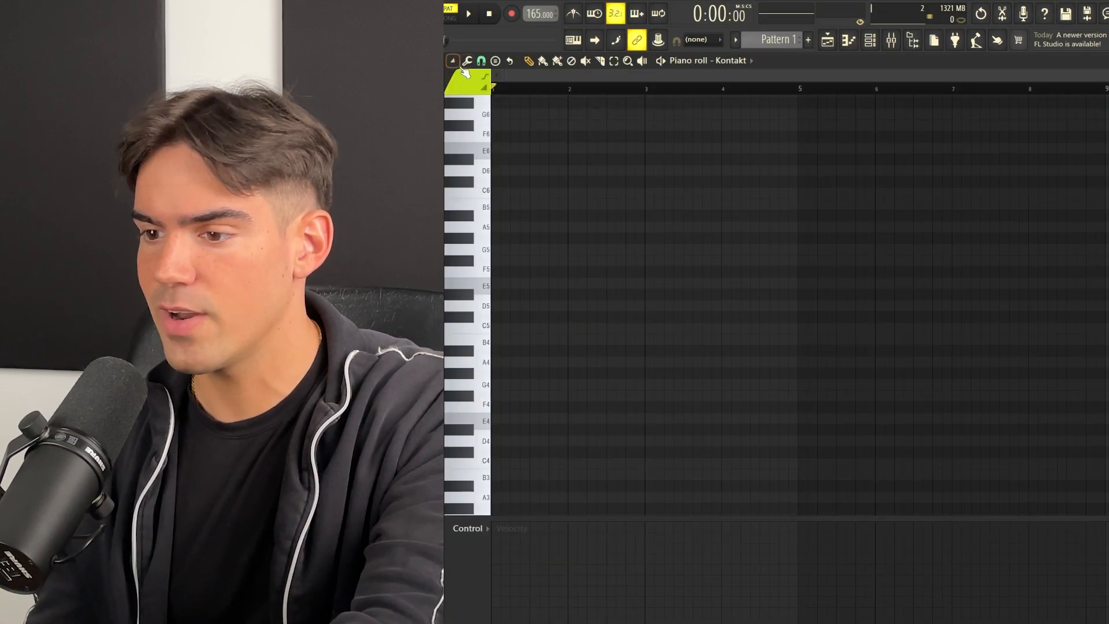
click(453, 61)
mouse_move(481, 118)
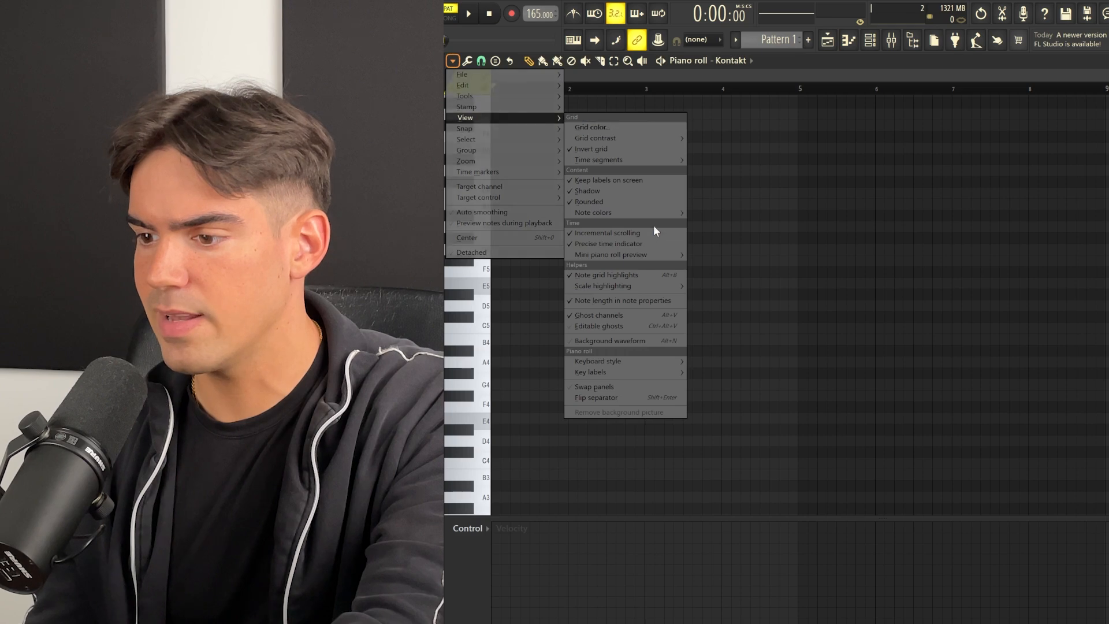
mouse_move(636, 289)
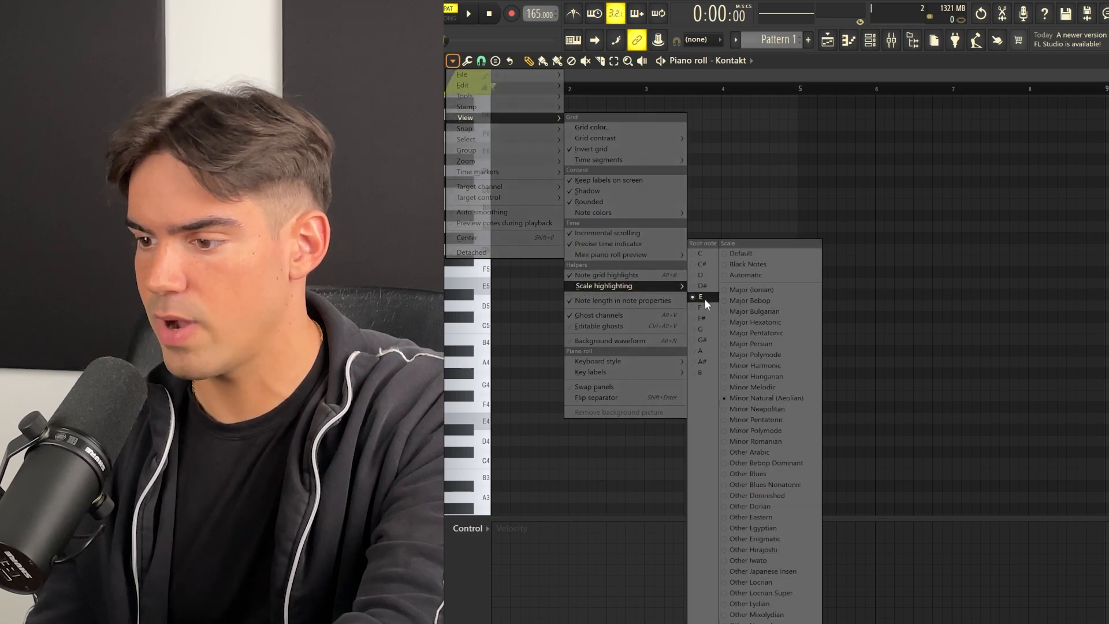
click(708, 318)
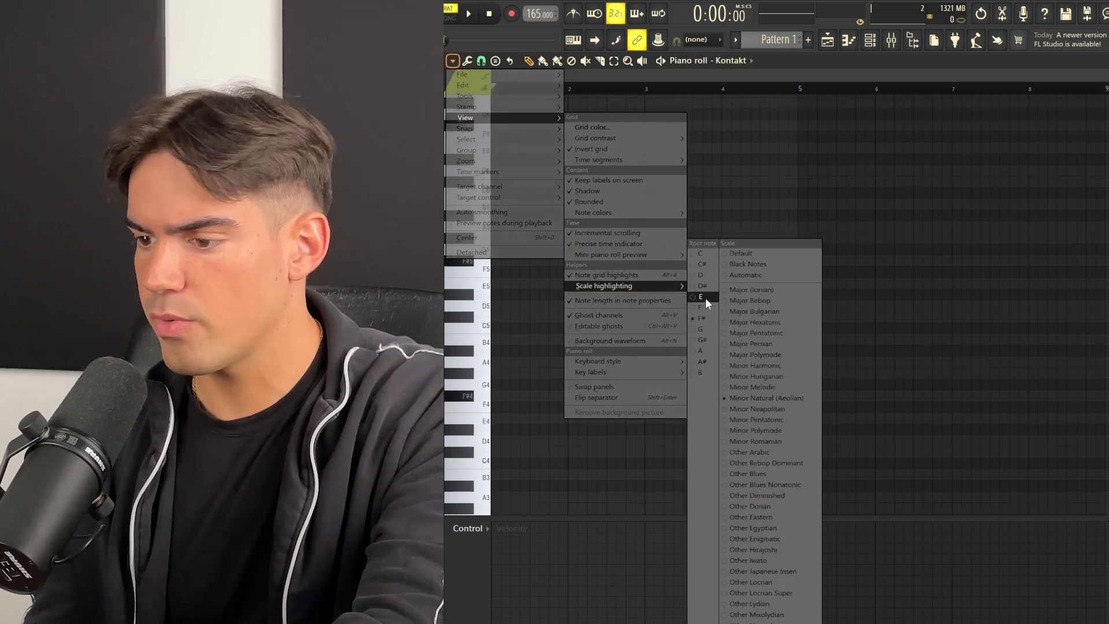
click(706, 297)
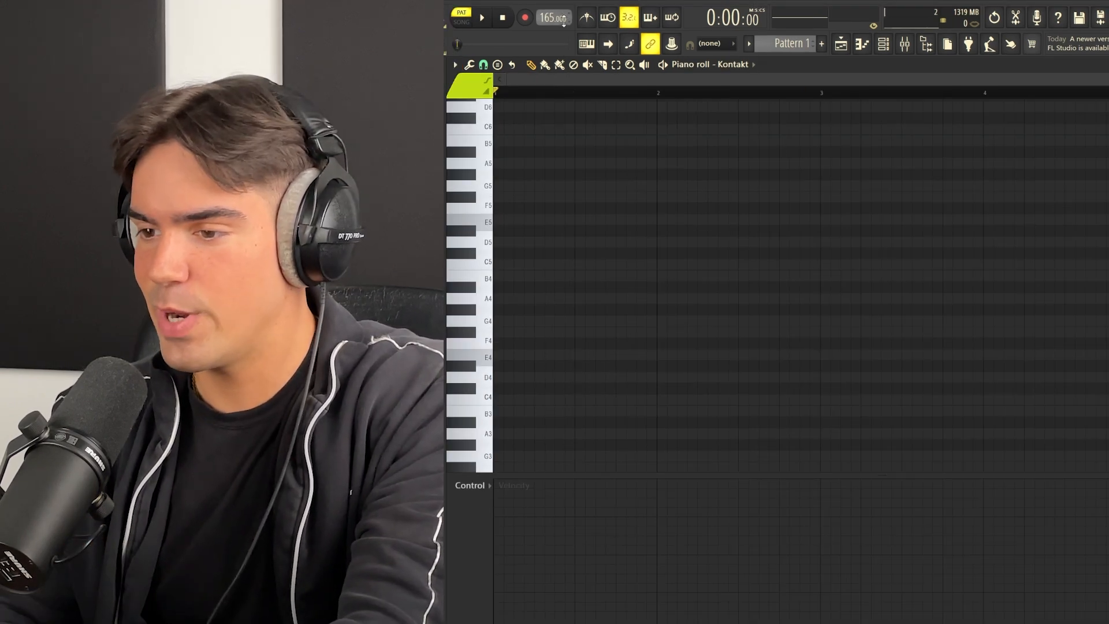
Draw a two-bar chord of E4, G4 and B4 starting at bar 1
mouse_move(525, 361)
mouse_down()
mouse_move(817, 355)
mouse_move(635, 370)
mouse_move(766, 356)
mouse_up()
key(ctrl+a)
drag(648, 327, 543, 382)
key(ctrl+a)
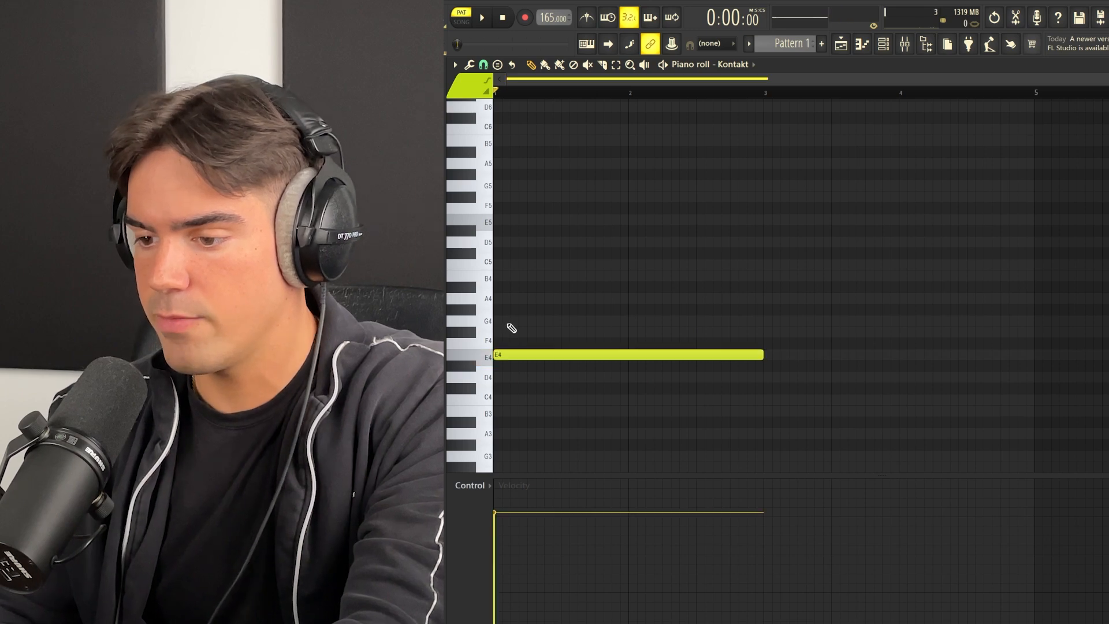
click(511, 321)
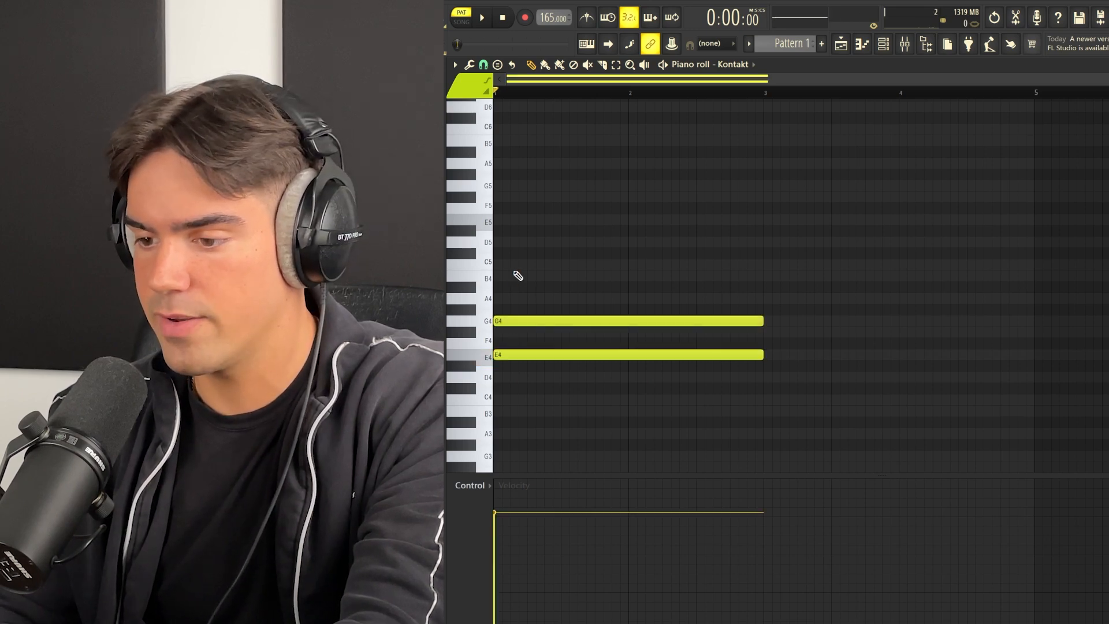
click(514, 276)
Raise the first chord's G4 note by one octave to G5
drag(515, 329, 609, 339)
drag(617, 295, 508, 298)
click(537, 322)
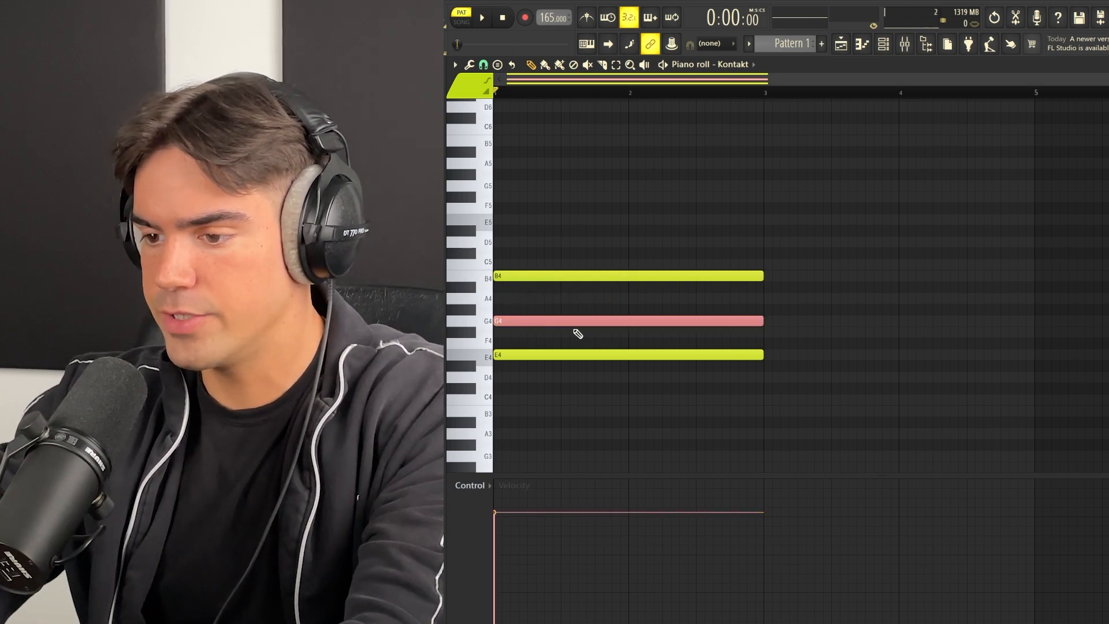
key(ctrl+Up)
drag(551, 152, 542, 241)
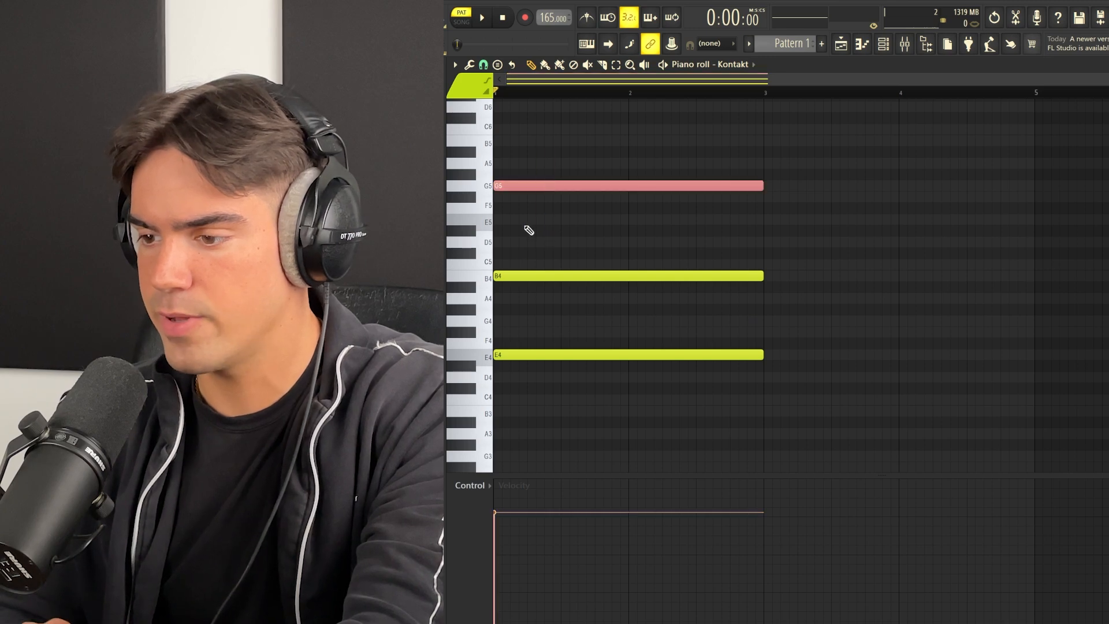
ctrl+click(526, 226)
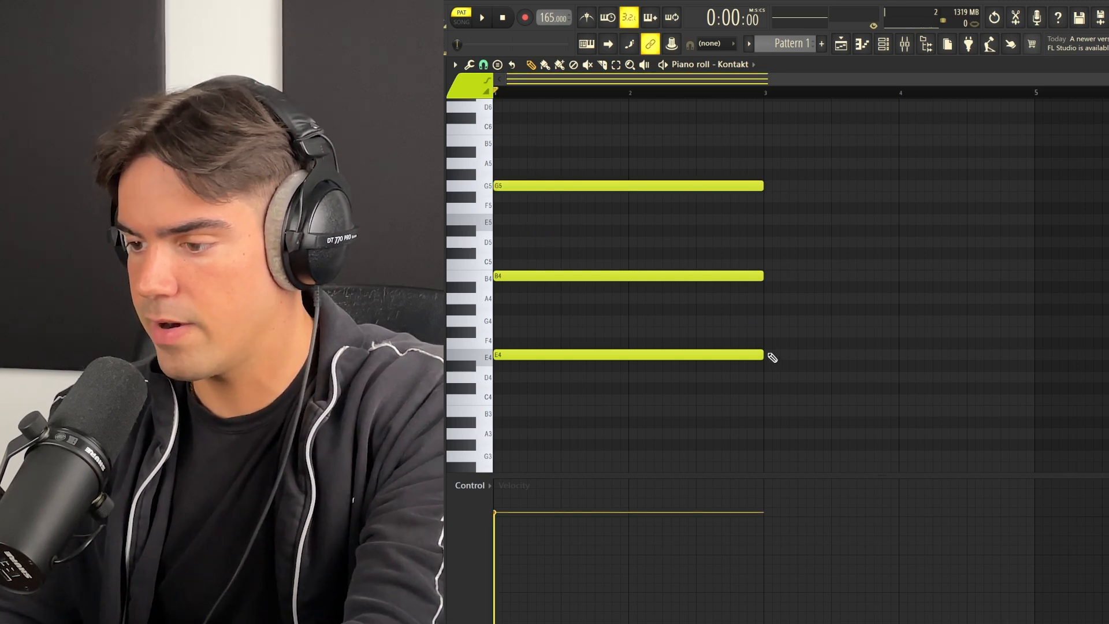
Draw a second two-bar chord of C4, E4 and G4 starting at bar 3
click(771, 357)
drag(793, 342, 816, 370)
key(shift+Down)
key(shift+Down)
key(shift+Down)
key(shift+Down)
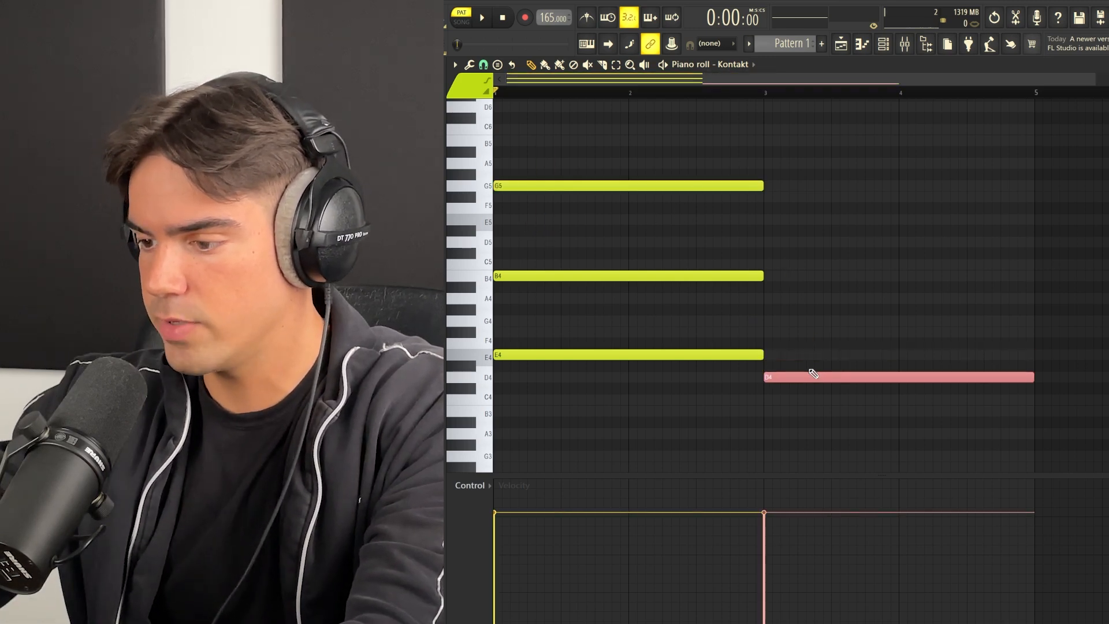
ctrl+click(815, 376)
ctrl+click(816, 401)
ctrl+click(788, 386)
click(769, 354)
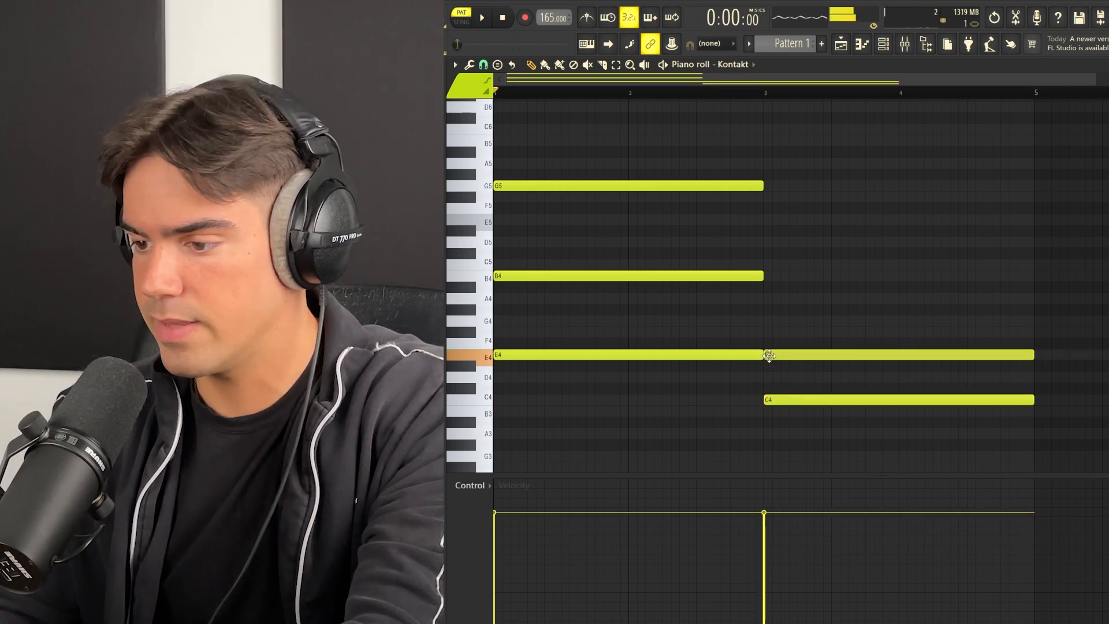
click(767, 321)
Raise the second chord's E4 note one octave to E5 and shorten the whole chord to one bar
ctrl+click(798, 354)
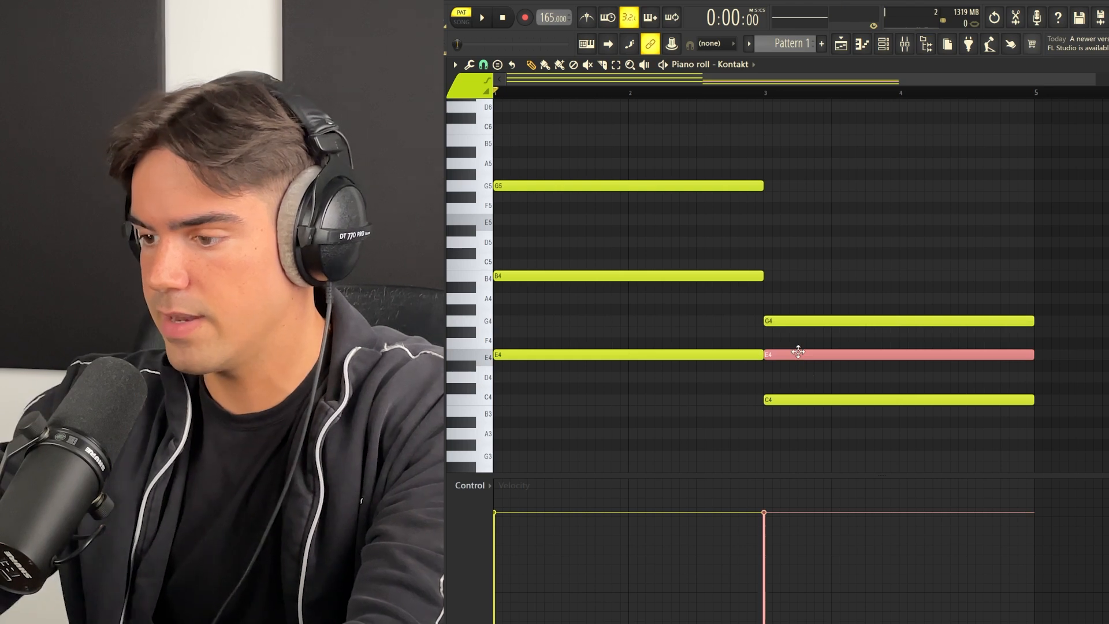
key(ctrl+Up)
ctrl+click(802, 357)
scroll(918, 310, down, 2)
drag(698, 94, 905, 97)
drag(838, 146, 789, 409)
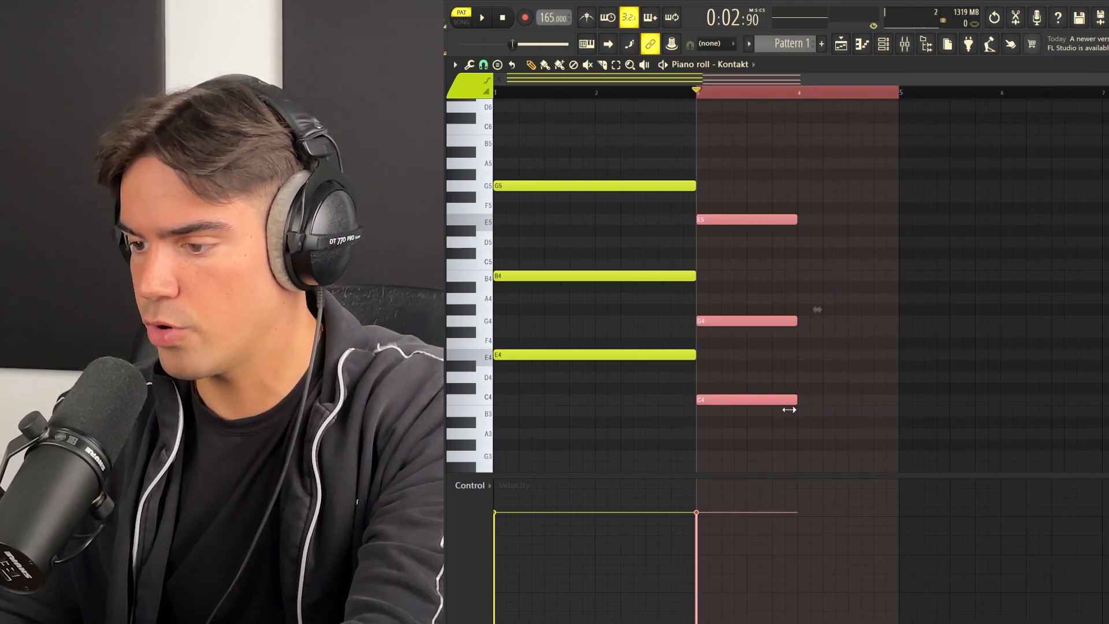
Place a copy of the one-bar chord at bar 4, two semitones higher, and play back the progression
key(ctrl+b)
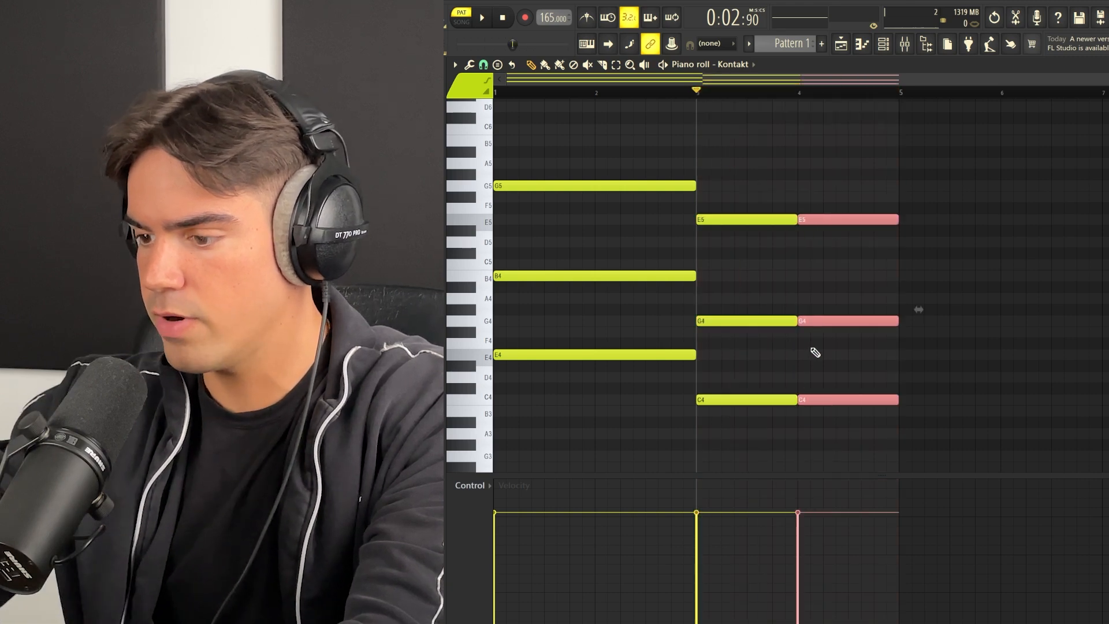
key(shift+Up)
key(shift+Up)
click(815, 353)
key(space)
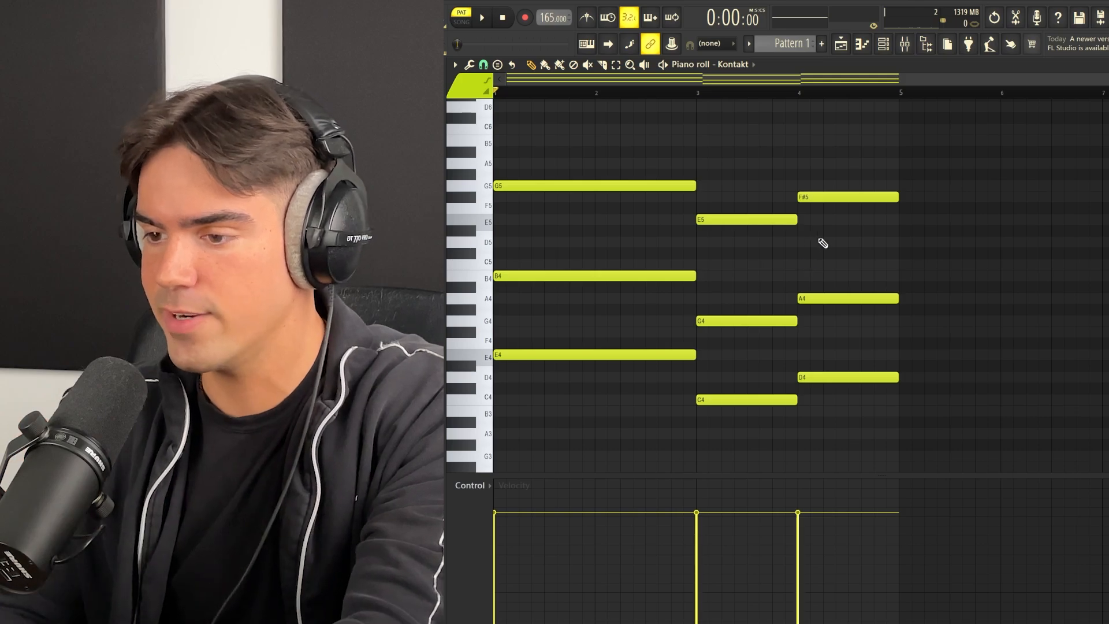
key(space)
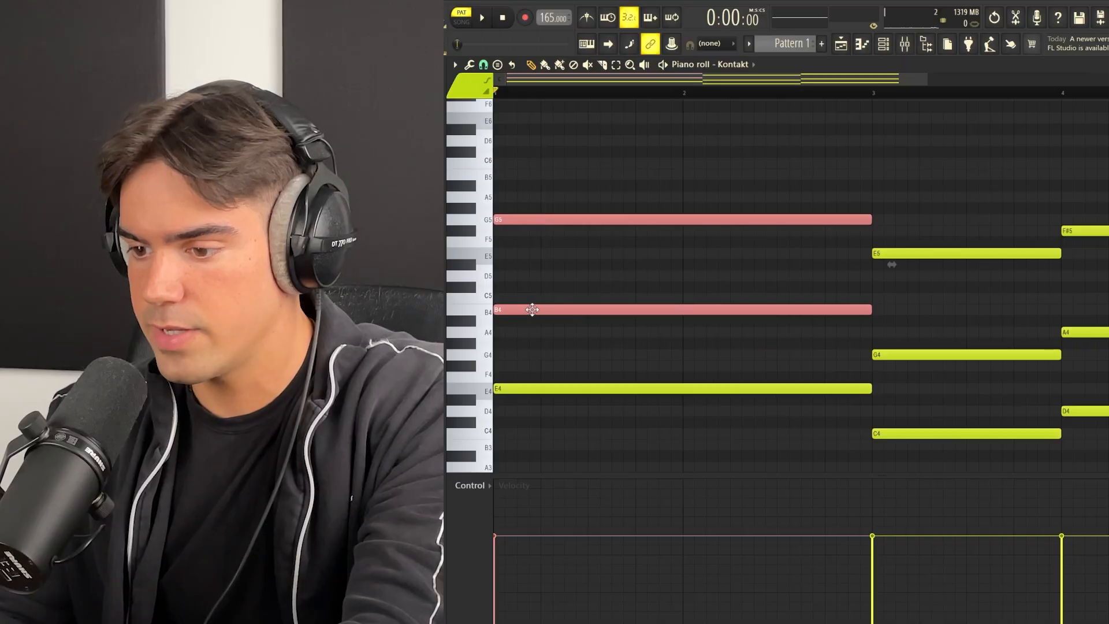
Stagger the first chord by delaying B4 by one beat and G5 by two beats
drag(532, 310, 577, 307)
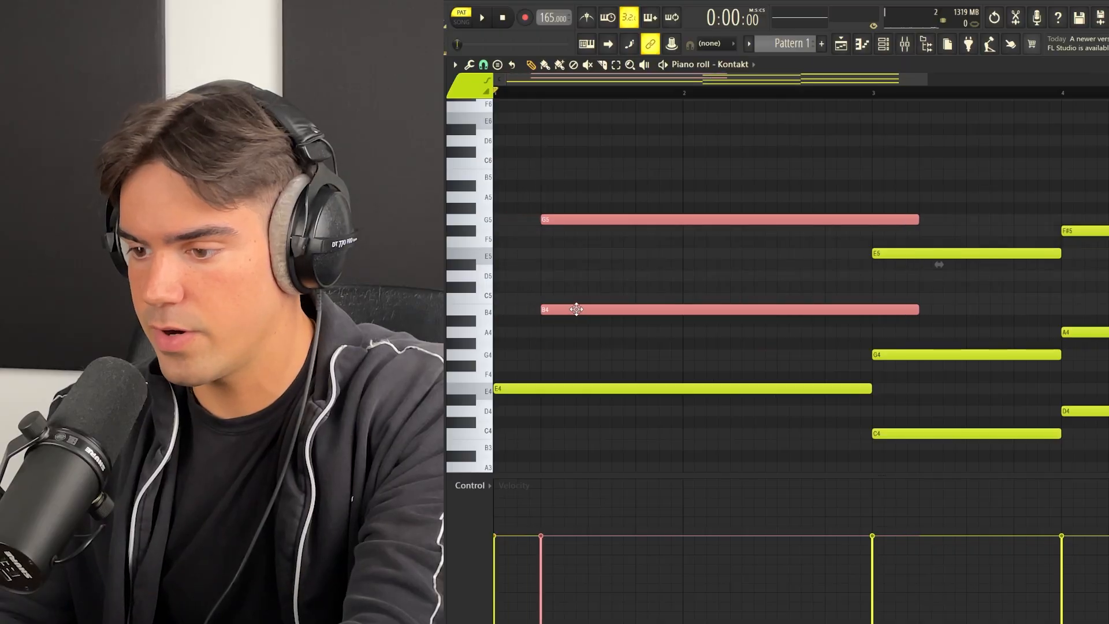
drag(589, 219, 639, 219)
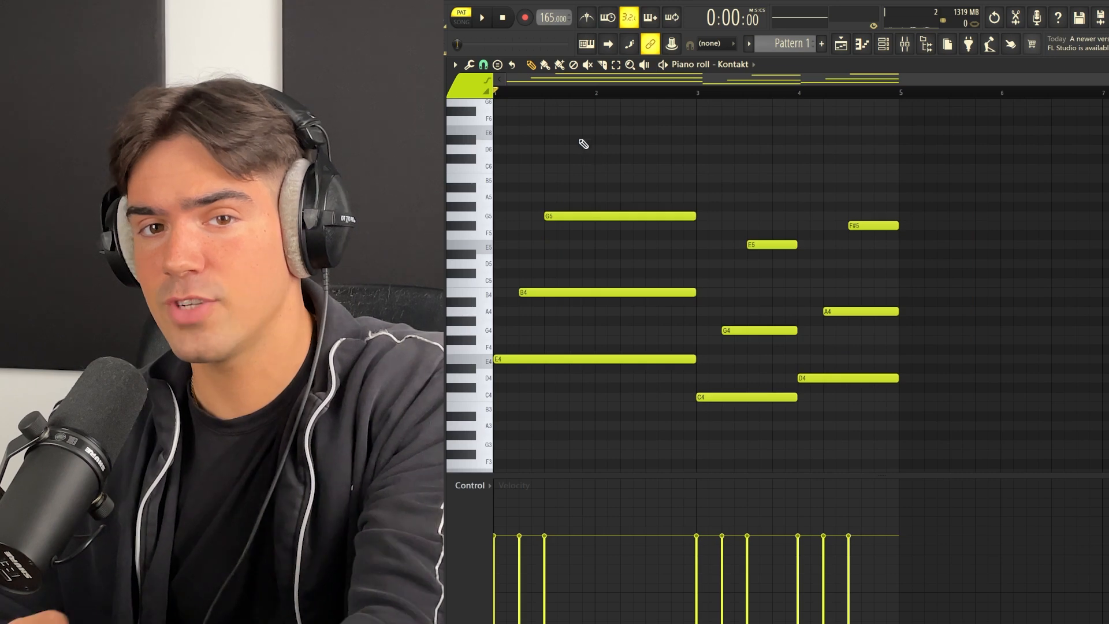
Draw a one-bar C6 melody note above the first chord at the start of bar 1
drag(560, 145, 884, 334)
click(587, 252)
scroll(544, 182, up, 2)
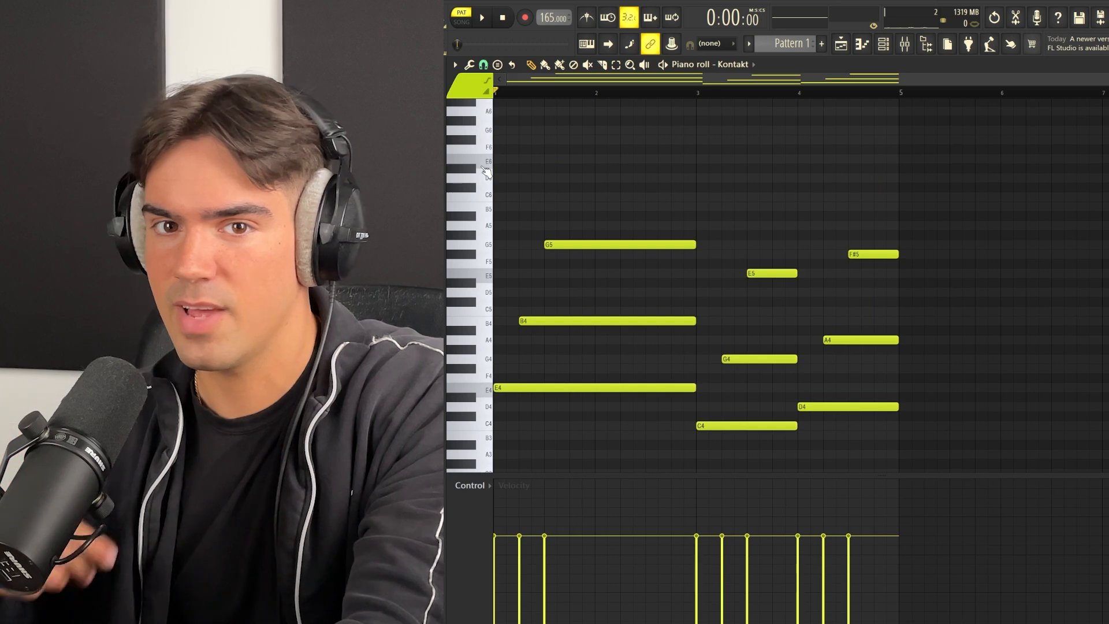
scroll(532, 200, up, 3)
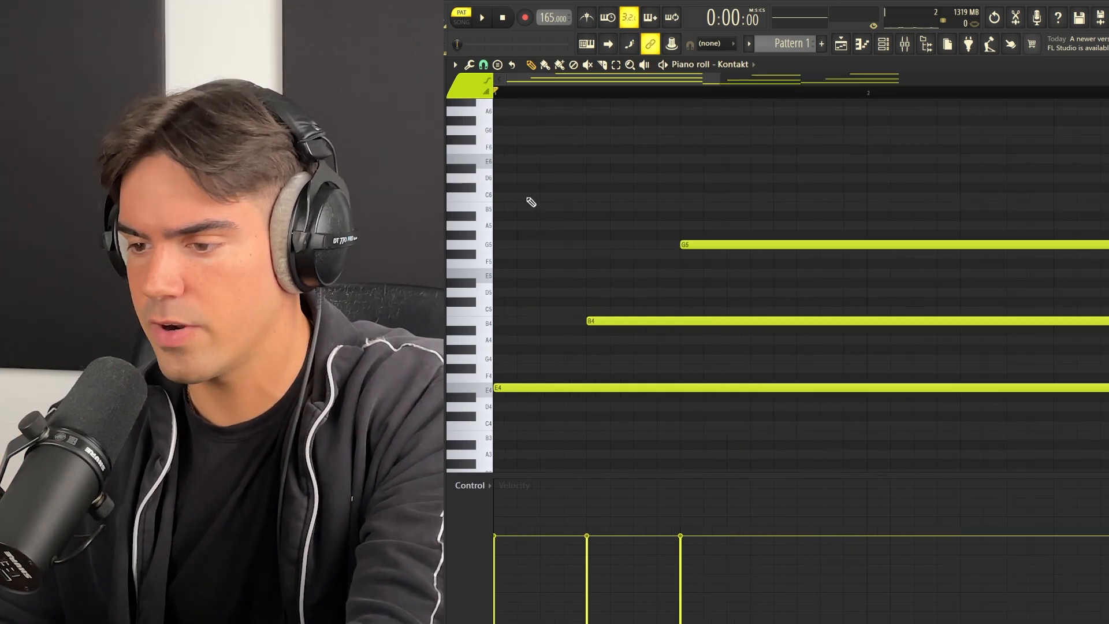
click(527, 199)
scroll(551, 86, up, 2)
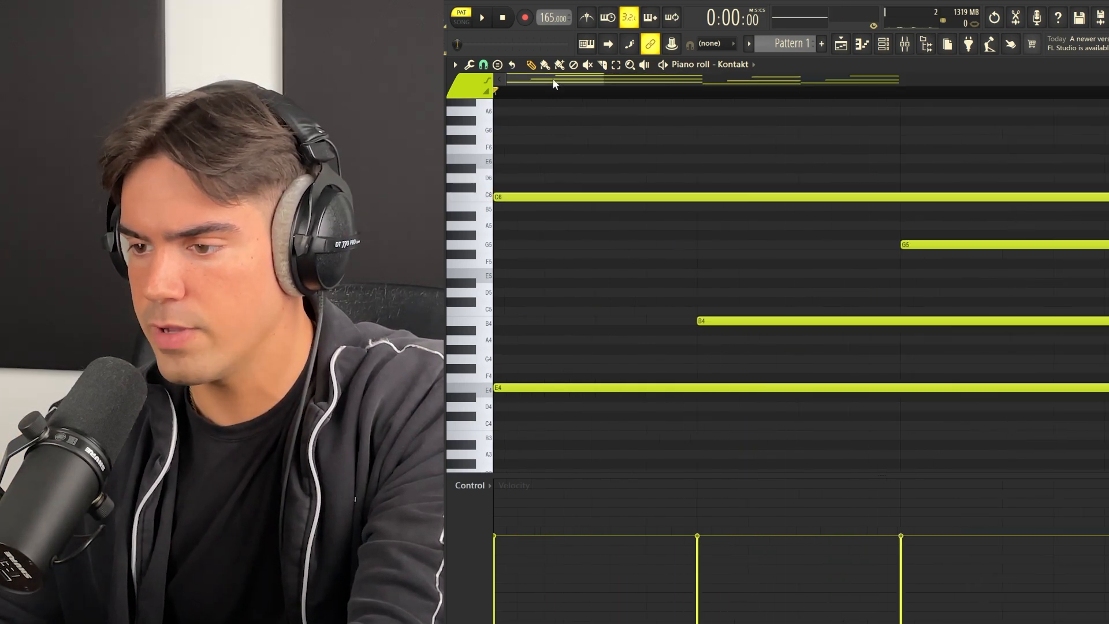
Nudge the C6 melody note slightly later so it starts just after the E4 bass note
drag(605, 165, 588, 224)
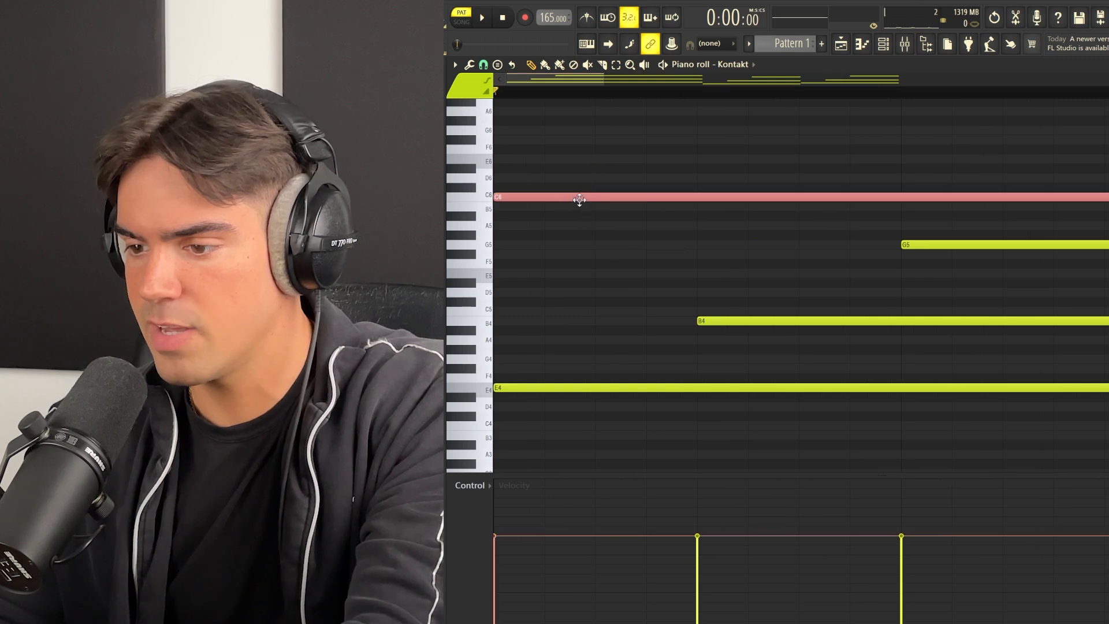
drag(556, 154, 549, 396)
ctrl+click(554, 376)
scroll(563, 376, down, 3)
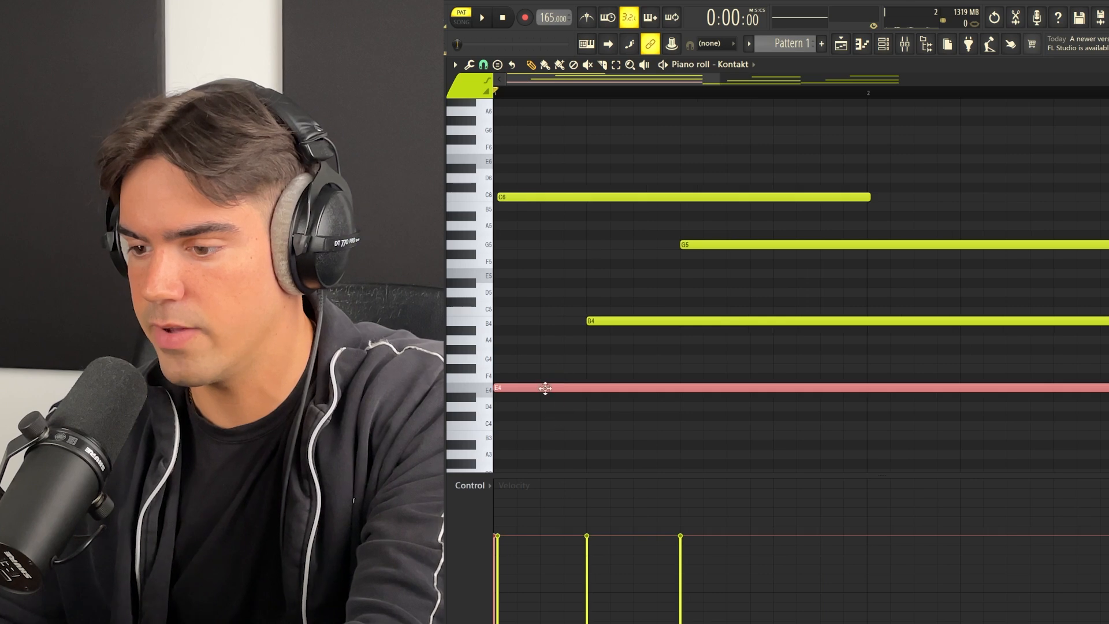
scroll(550, 396, down, 2)
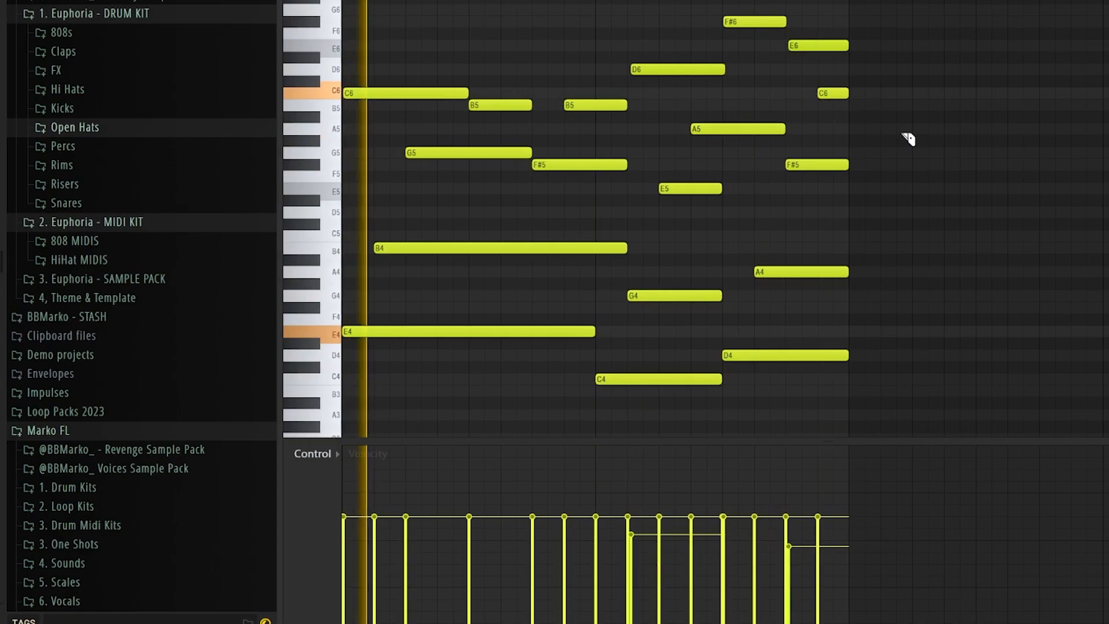
Lower the E6 melody note in bar 4 to D6 and duplicate the four-bar pattern directly after itself
drag(776, 51, 775, 74)
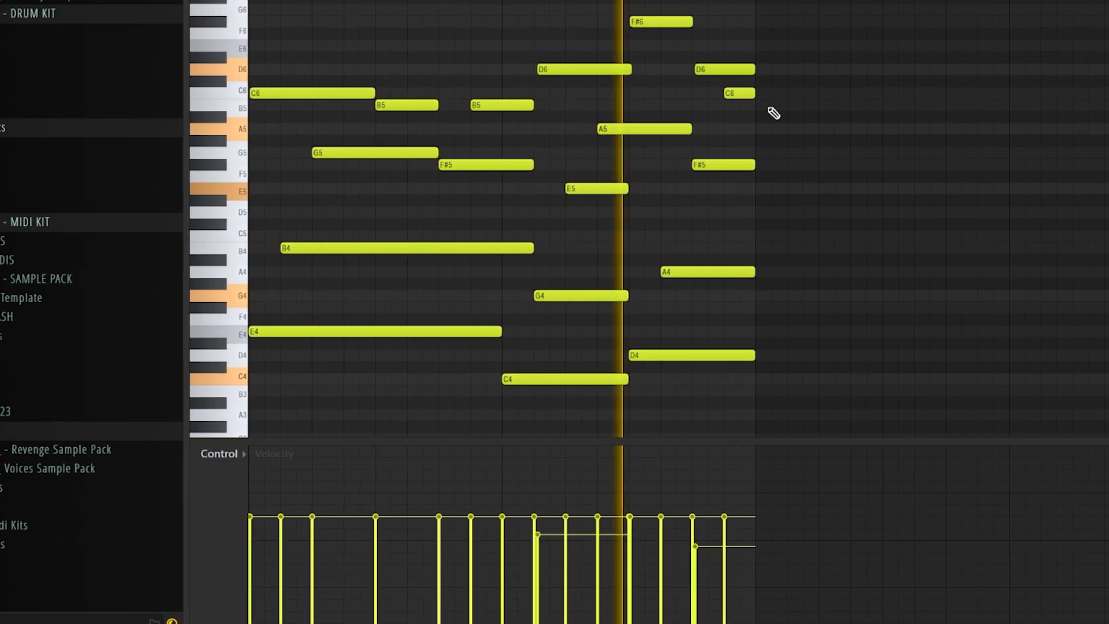
key(ctrl+b)
key(ctrl+d)
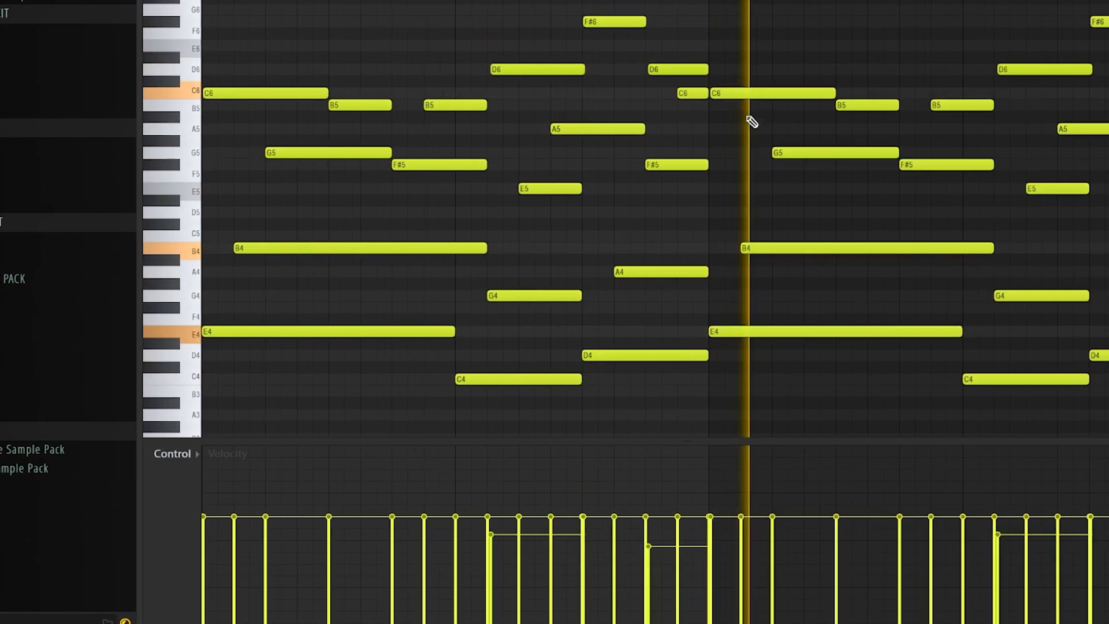
scroll(705, 134, down, 2)
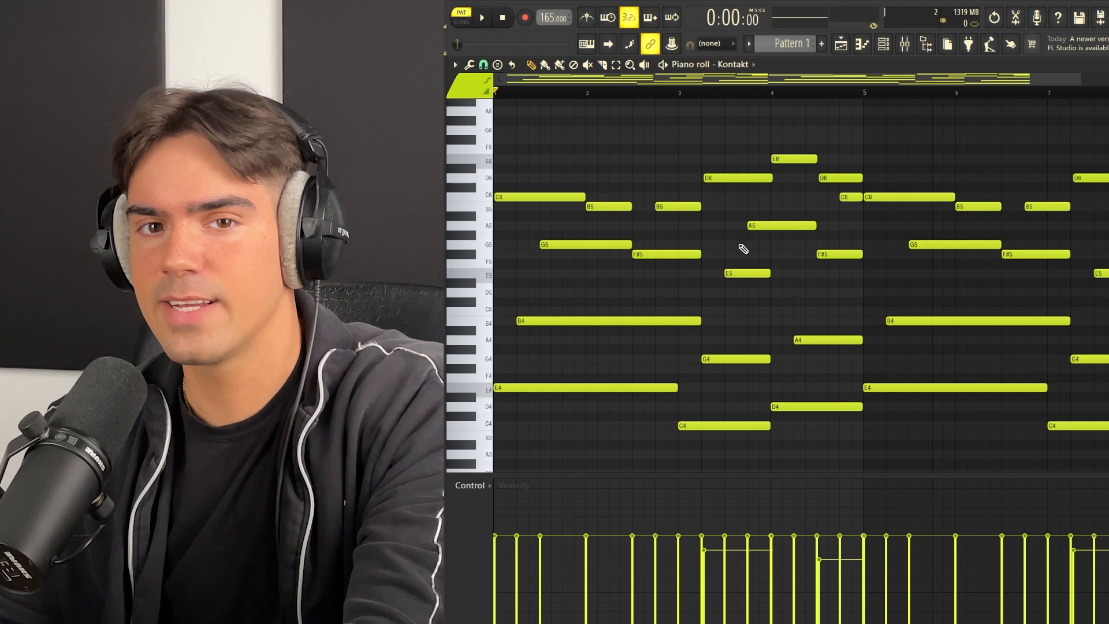
Open the randomizer and adjust the amount of velocity randomization for all the notes
scroll(839, 214, down, 1)
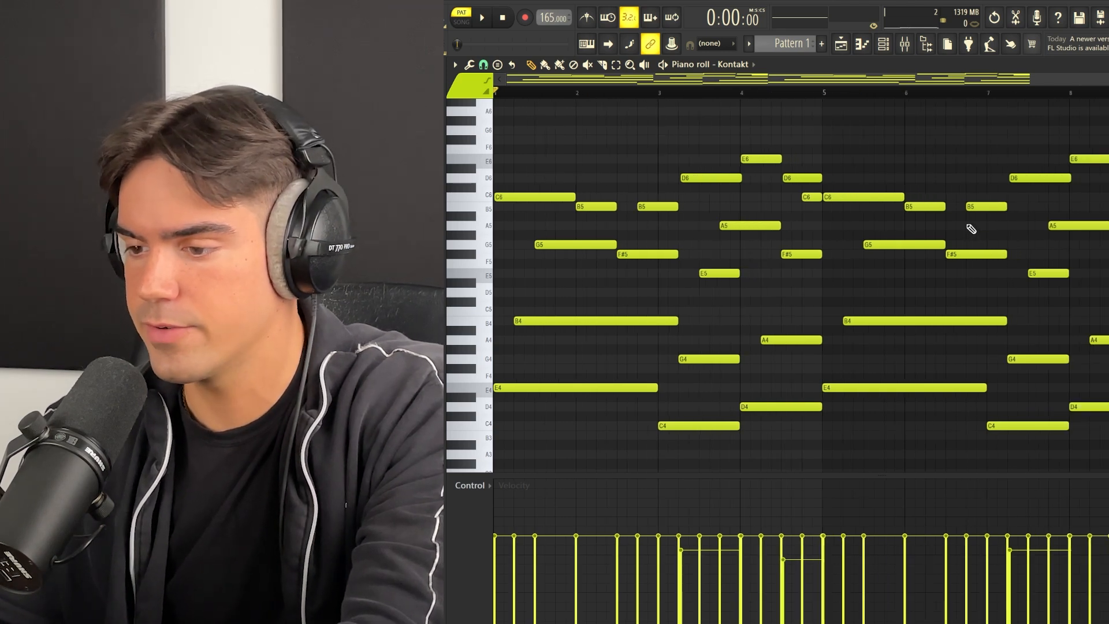
key(alt+r)
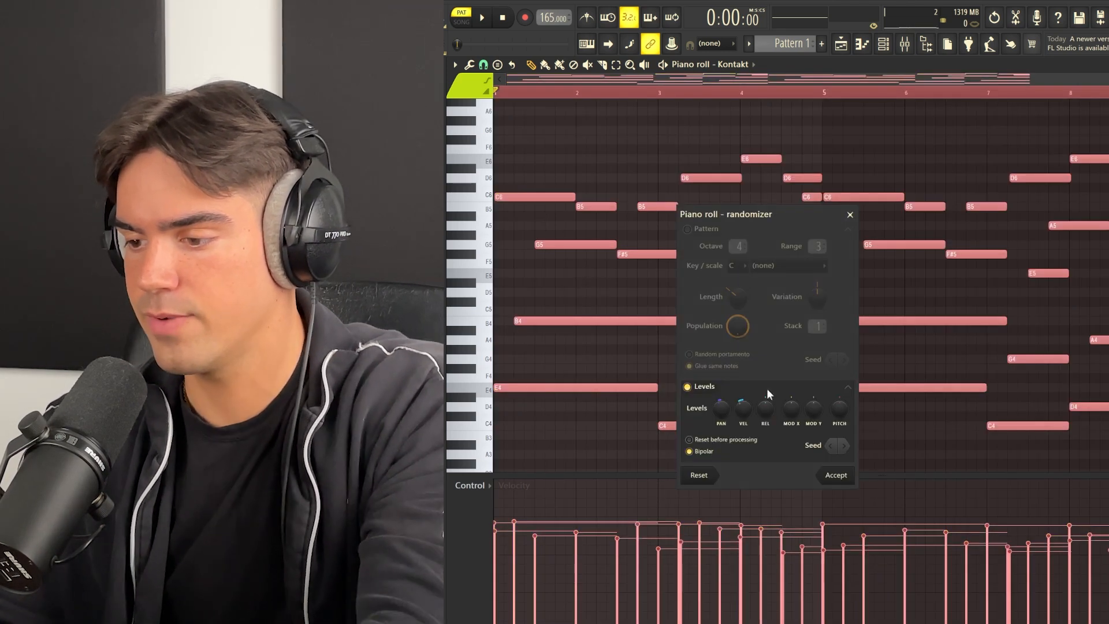
drag(747, 408, 746, 392)
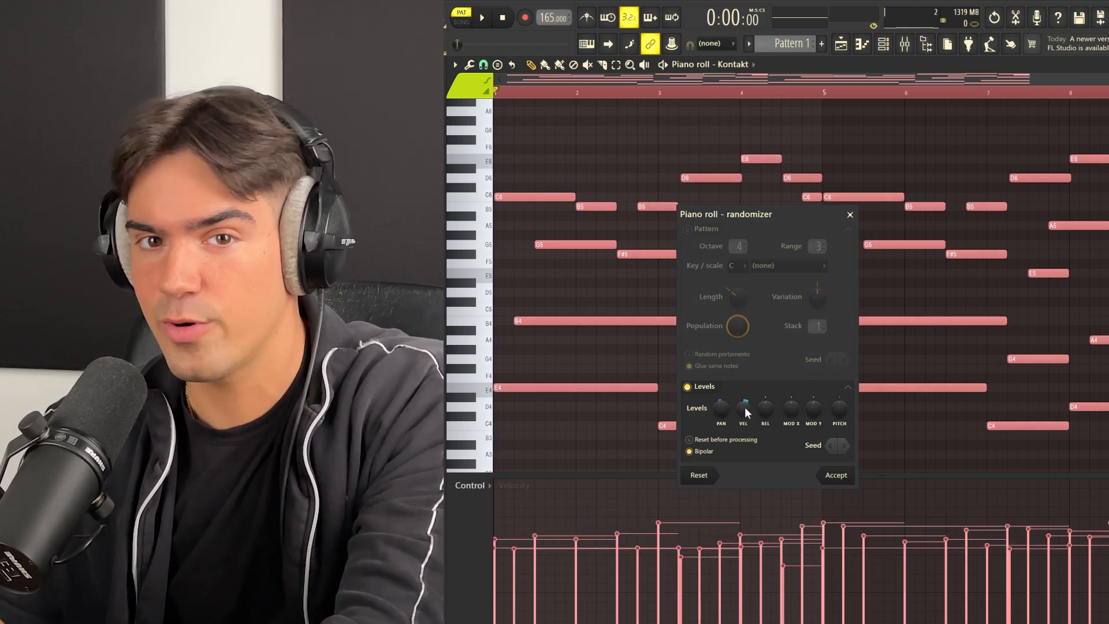
drag(745, 408, 745, 409)
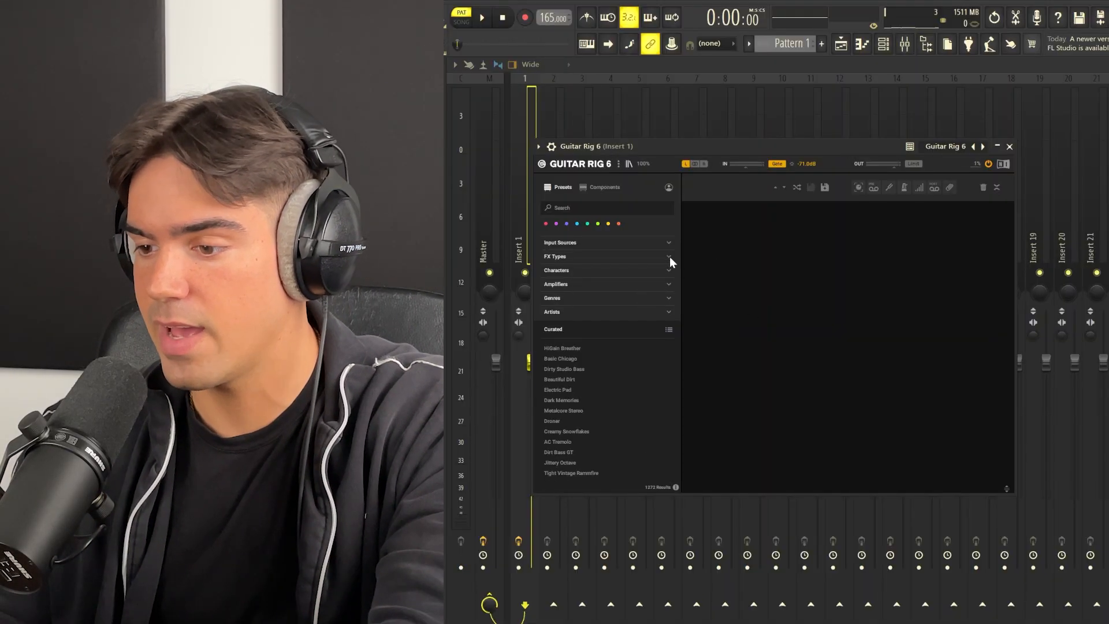
Filter the Guitar Rig 6 presets by the Creative character and load the RE Like Snow preset
click(644, 271)
click(633, 282)
scroll(578, 428, down, 5)
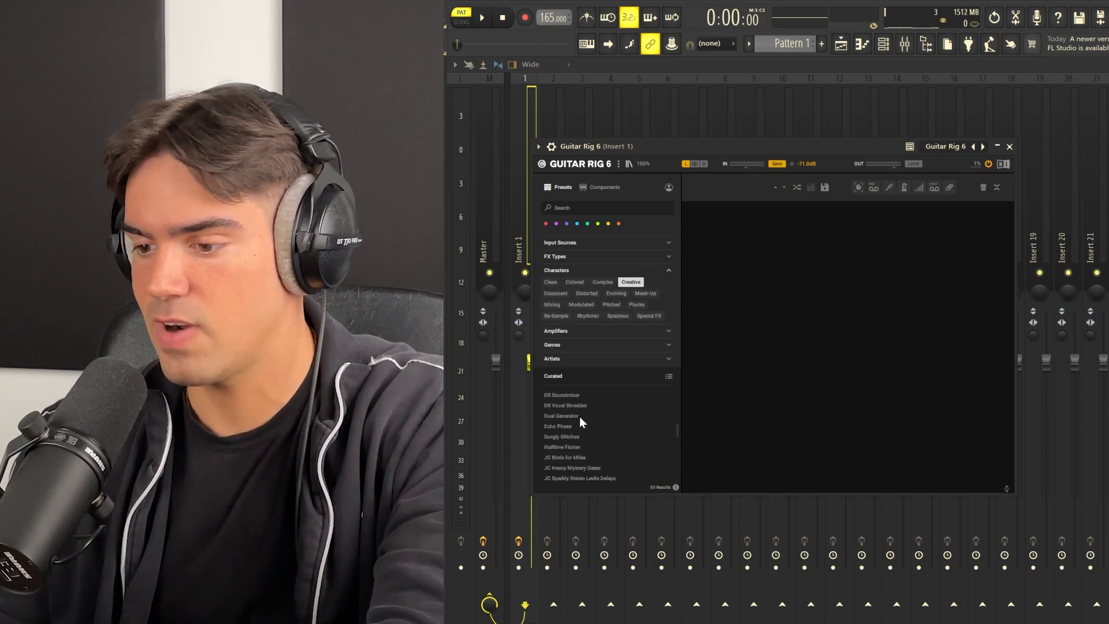
scroll(607, 416, down, 3)
click(602, 403)
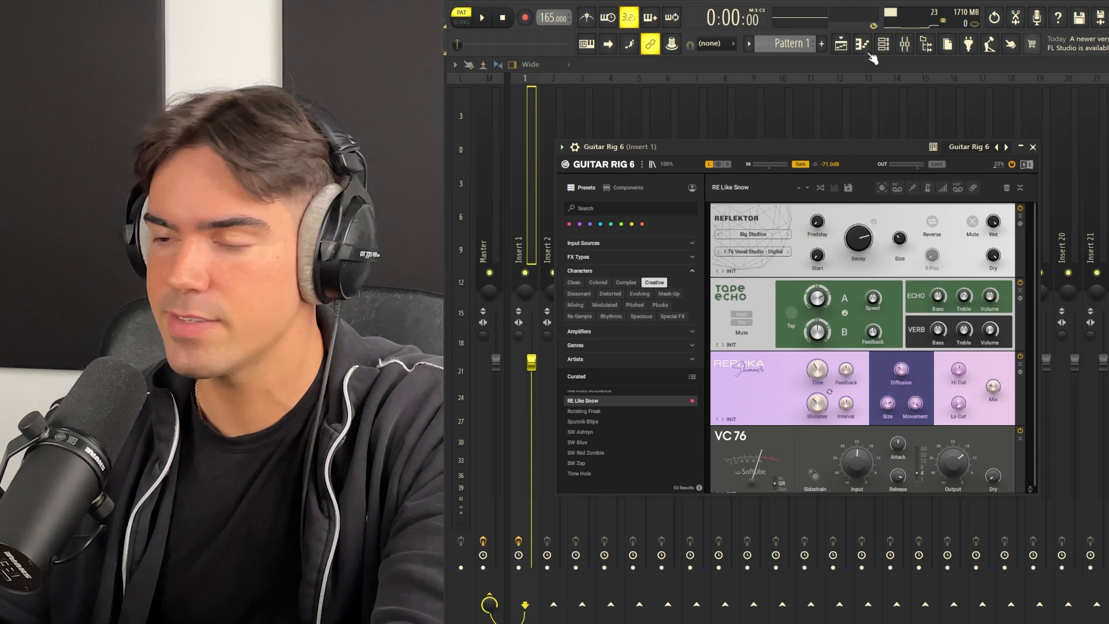
Browse the EffectRack guitar presets and slightly increase the Band 1 stereo width in Ozone 9 Imager
mouse_move(991, 338)
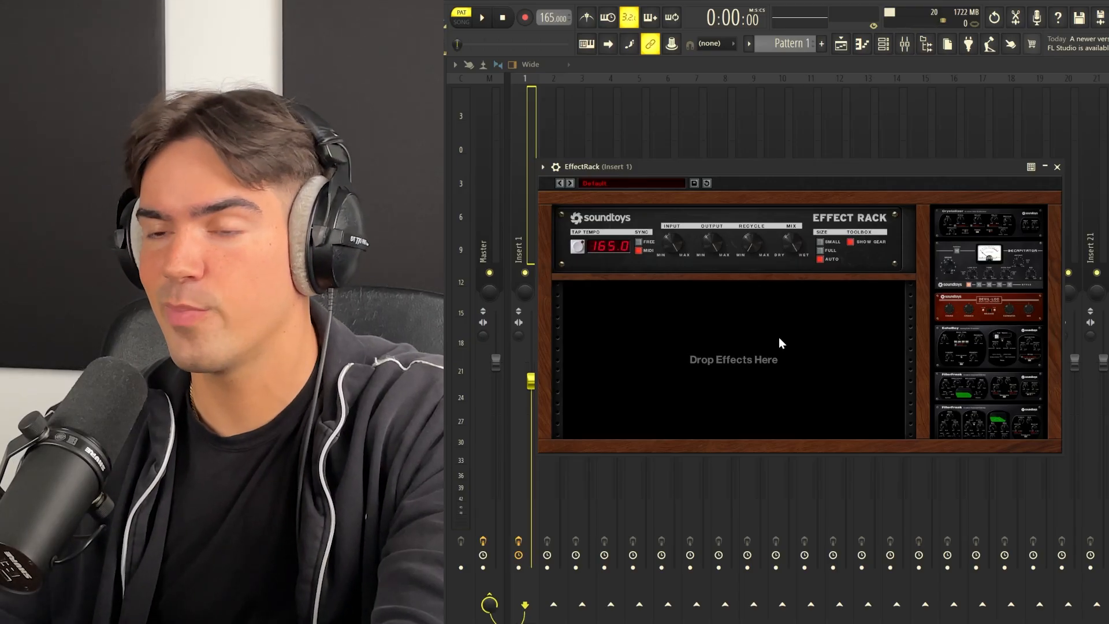
click(640, 182)
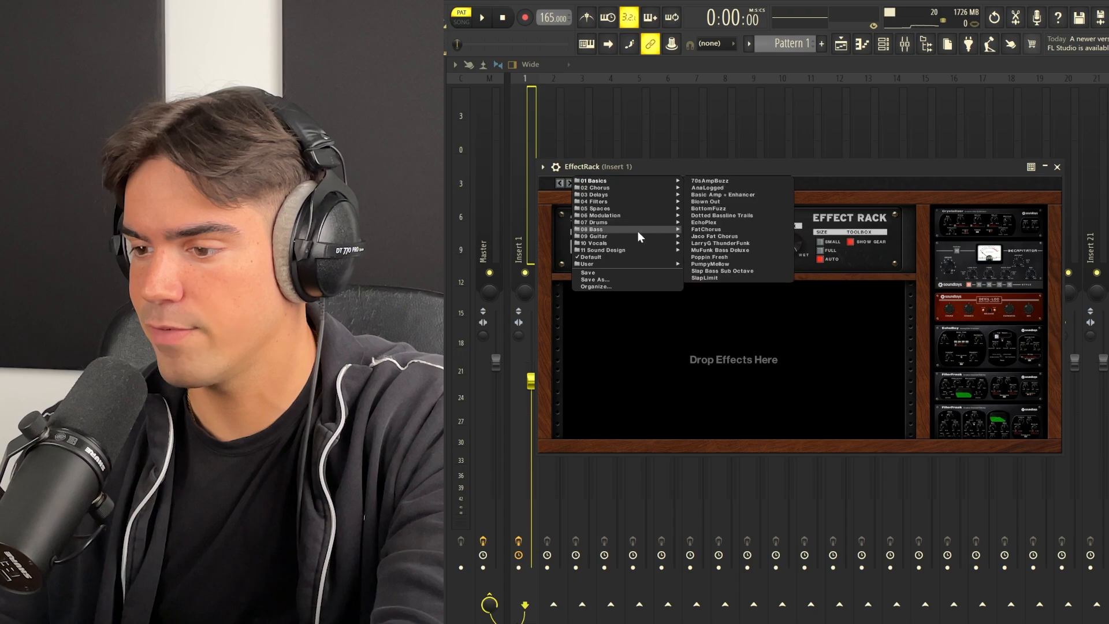
mouse_move(635, 237)
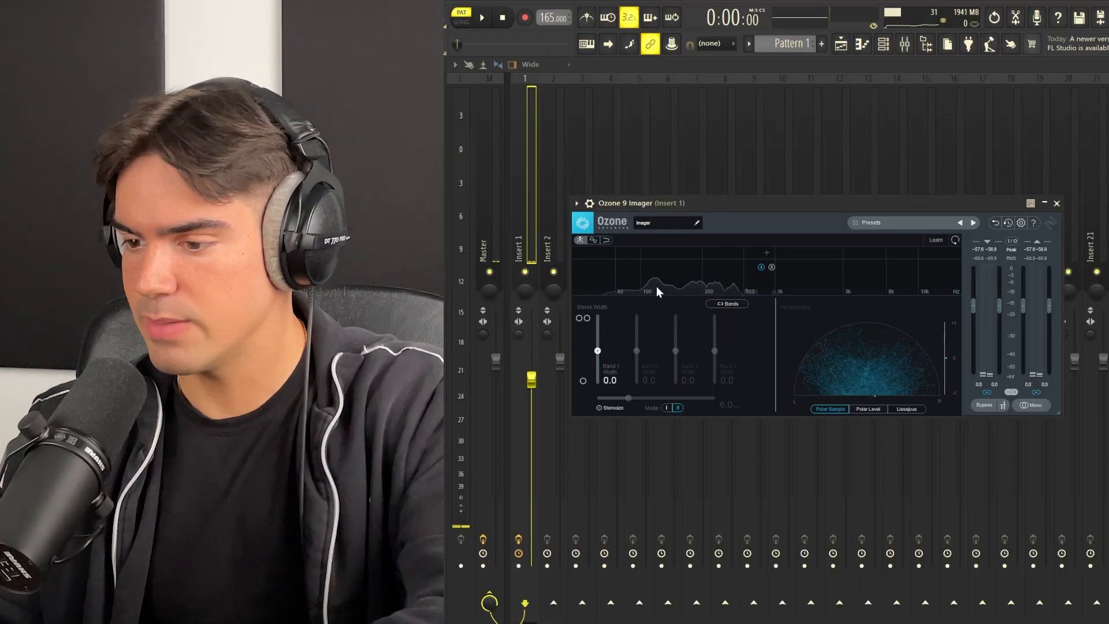
drag(598, 351, 599, 342)
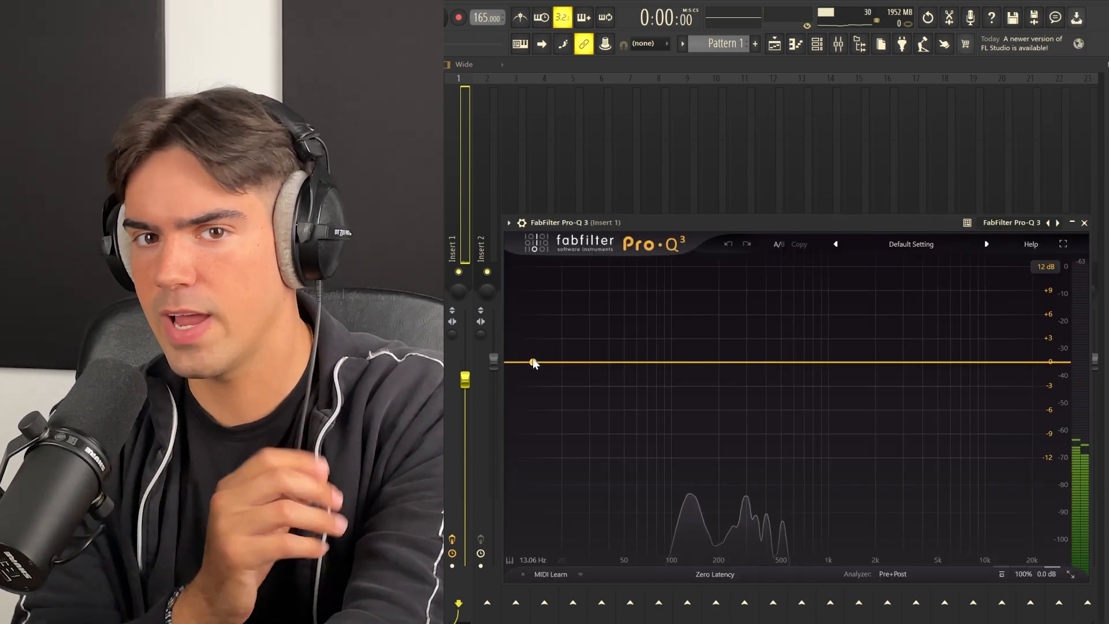
Add a 48 dB/oct low cut at about 185 Hz and a gentle bell cut around 360 Hz in Pro-Q 3
click(533, 362)
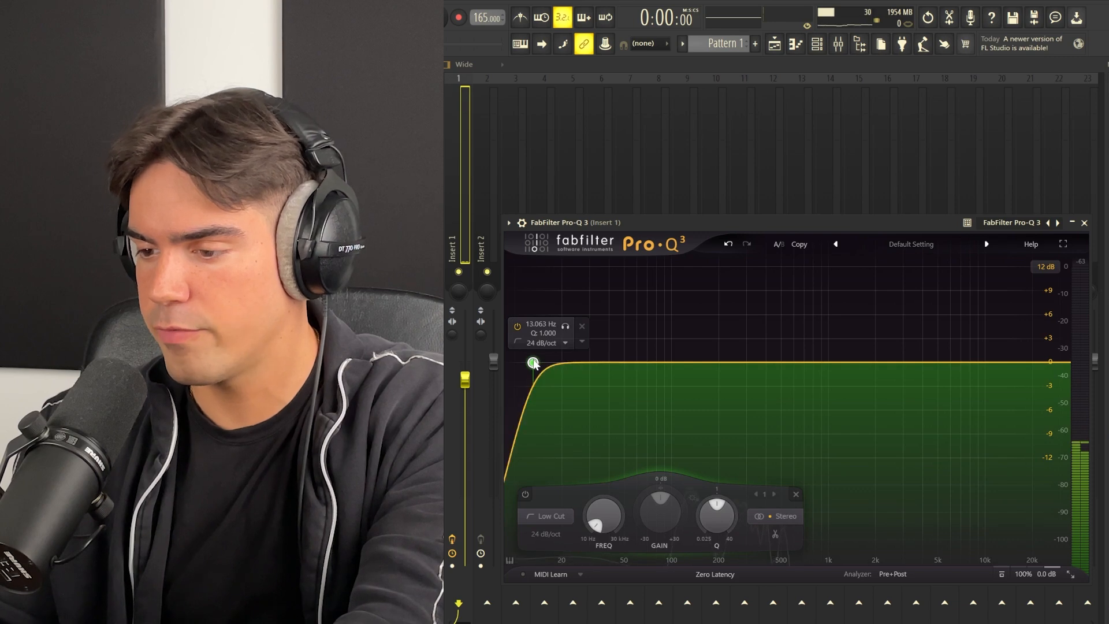
drag(708, 372, 710, 371)
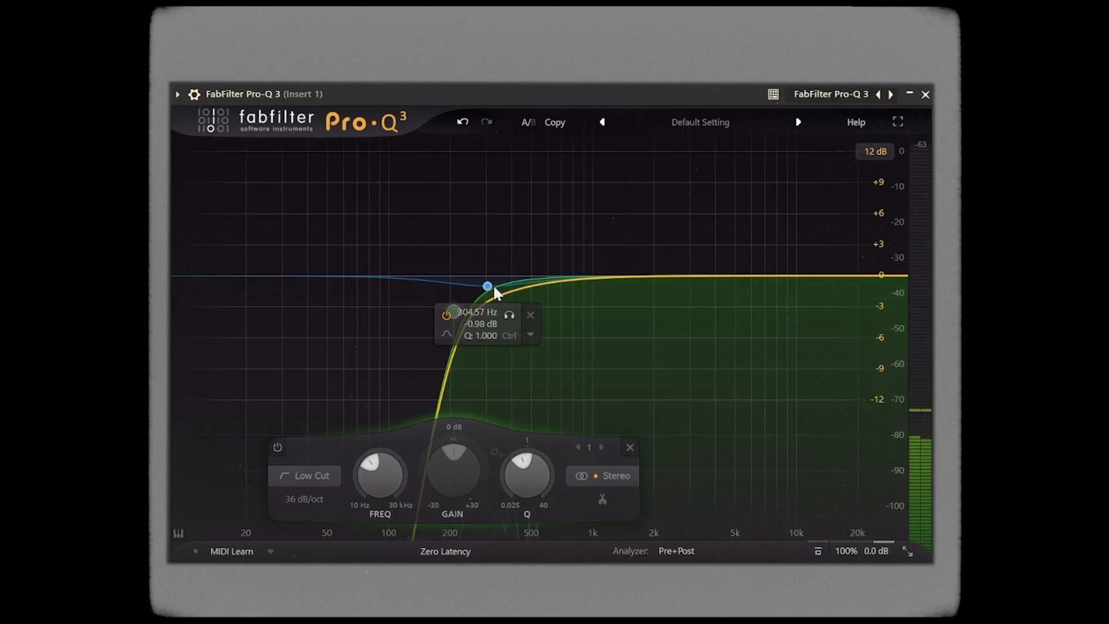
drag(487, 285, 495, 290)
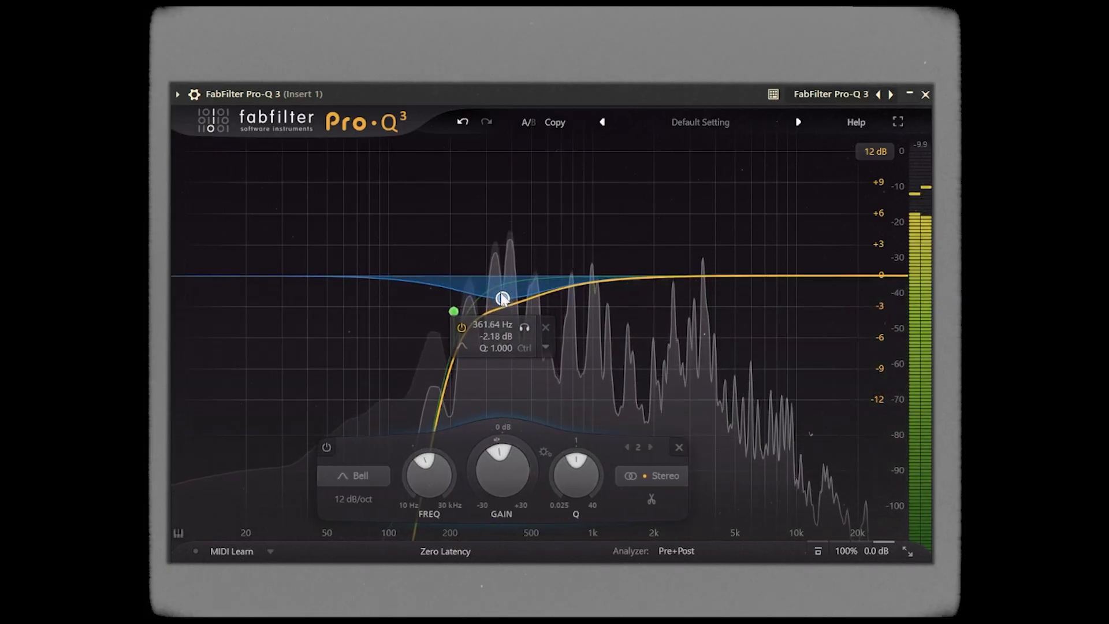
drag(460, 307, 452, 311)
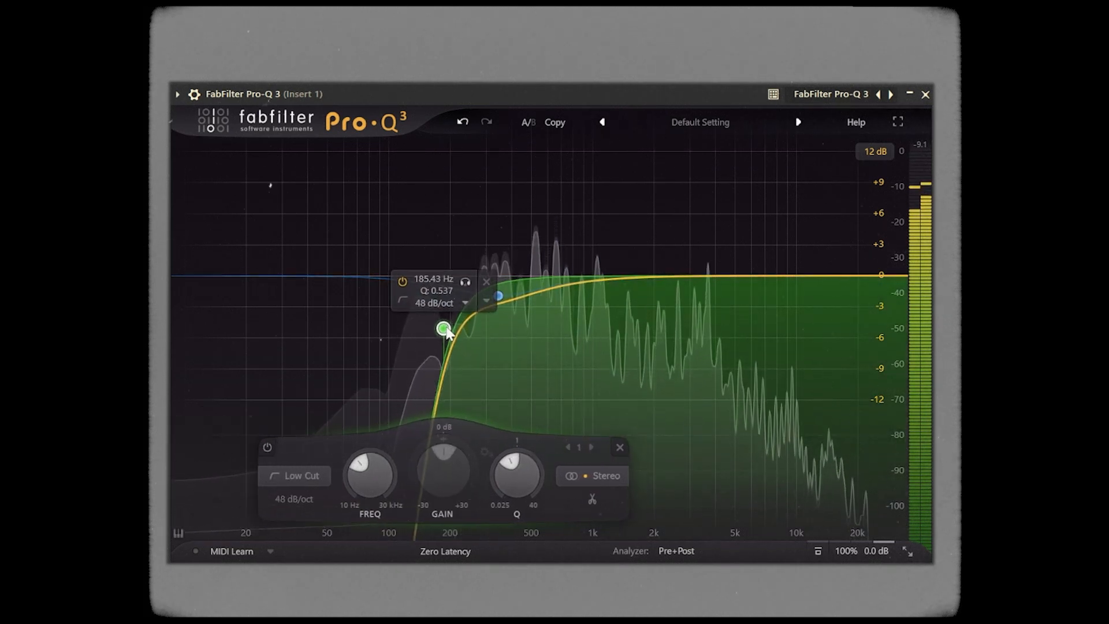
drag(498, 296, 506, 301)
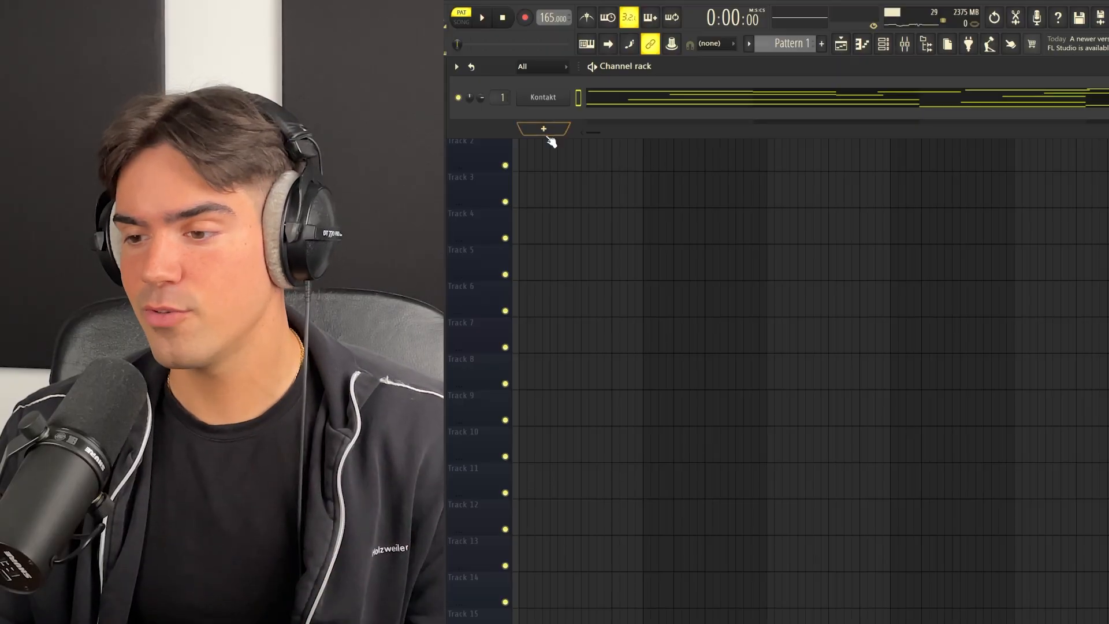
Add an Arcade instrument channel to the channel rack
click(545, 130)
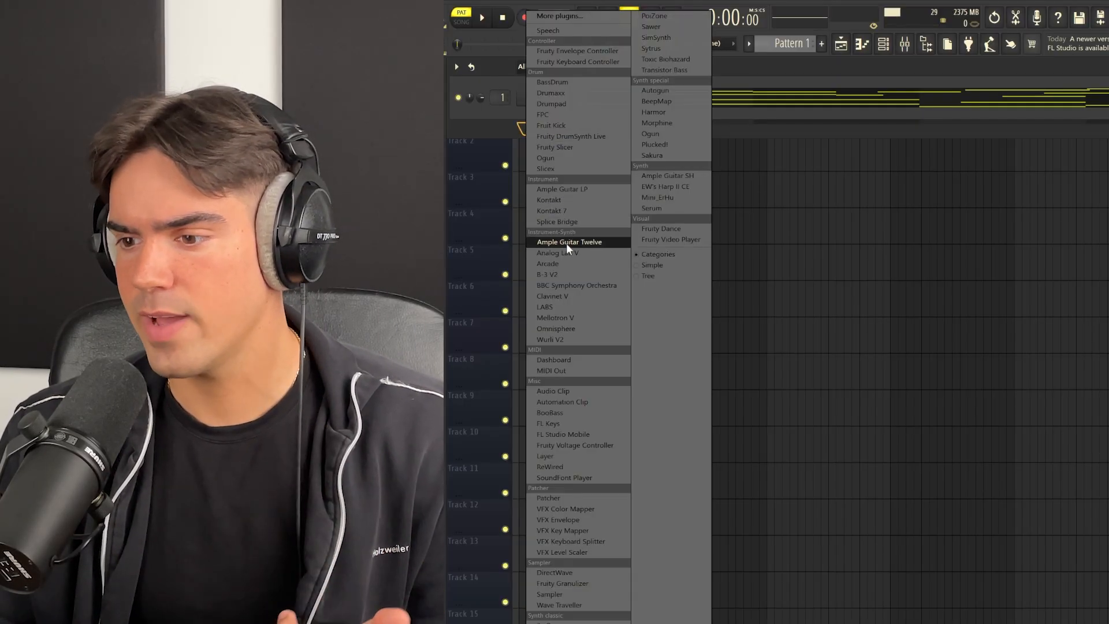
click(570, 263)
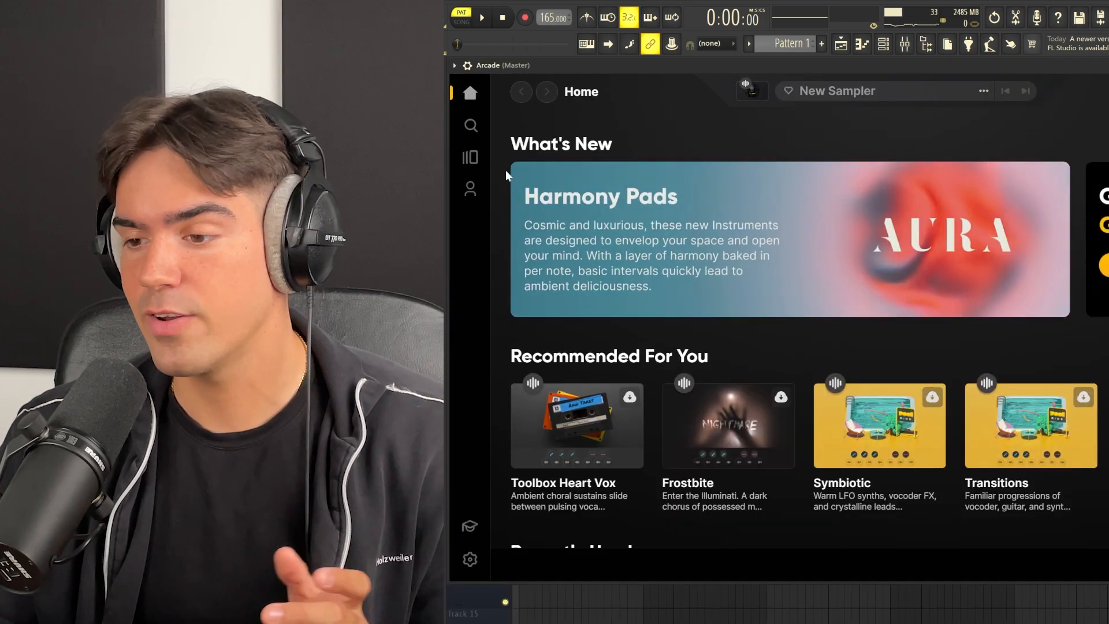
Load the Heartfelt Love sampler from Arcade's Memento line and set the session key to E minor
click(474, 157)
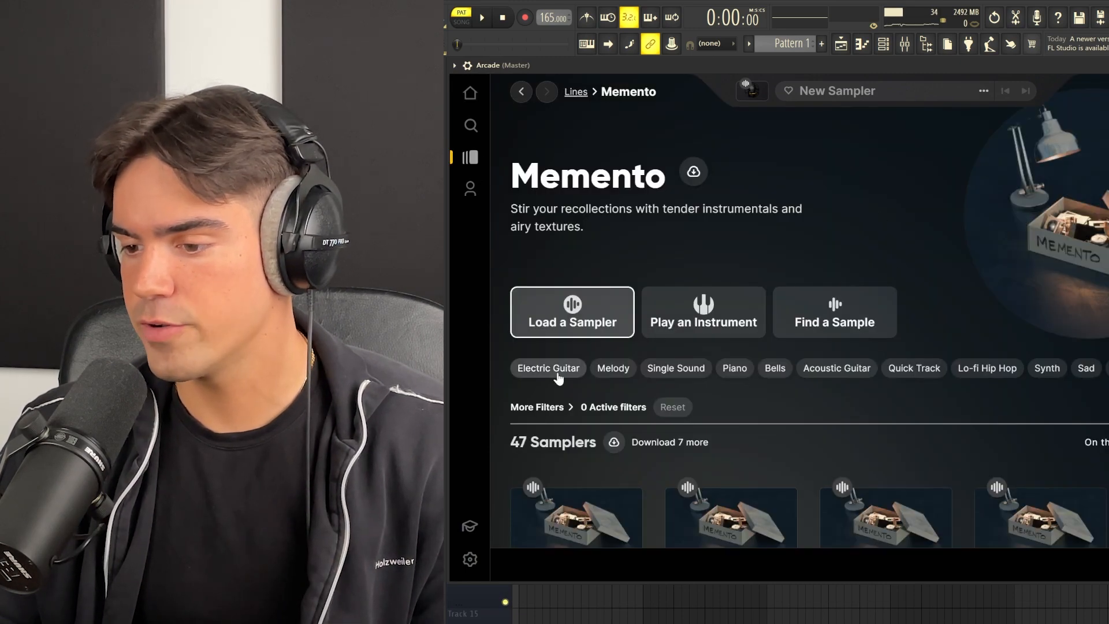
scroll(831, 334, down, 7)
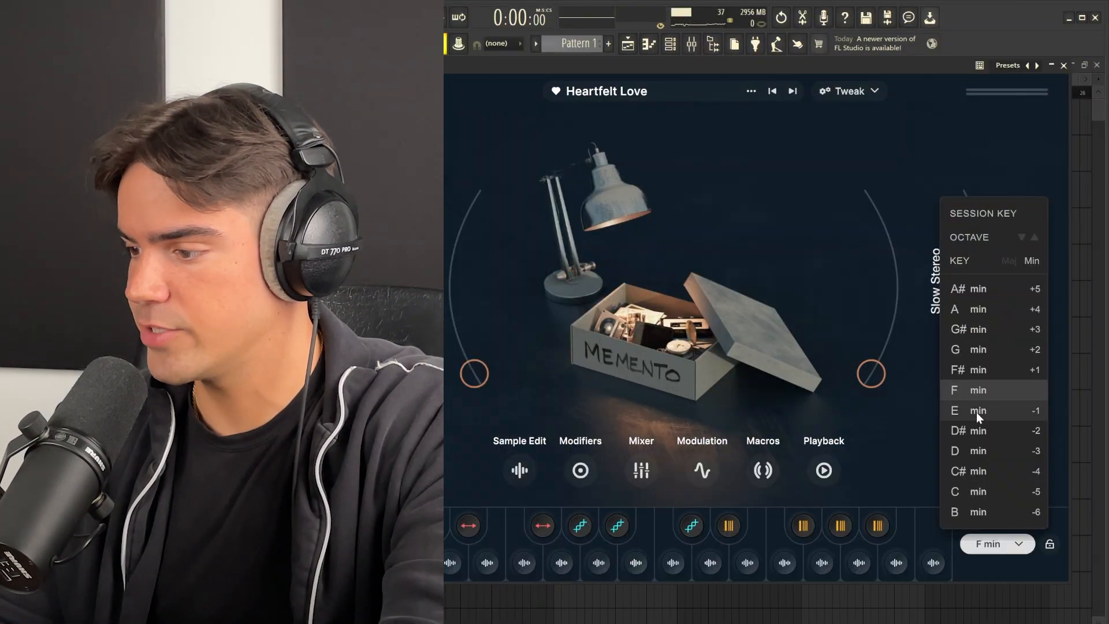
click(976, 411)
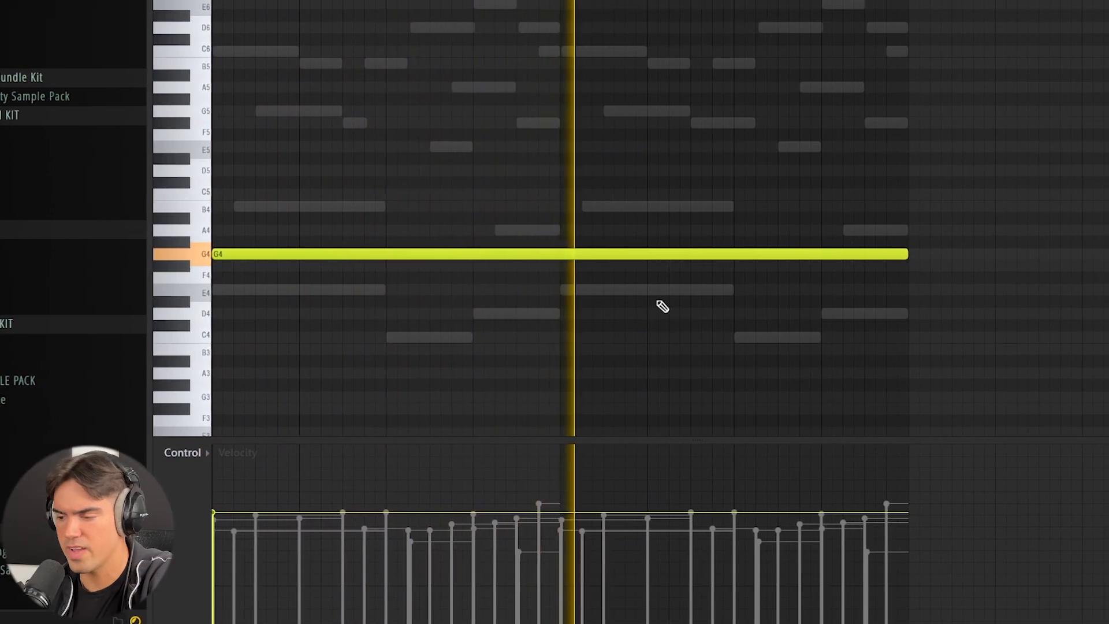
drag(834, 142, 419, 282)
ctrl+click(417, 272)
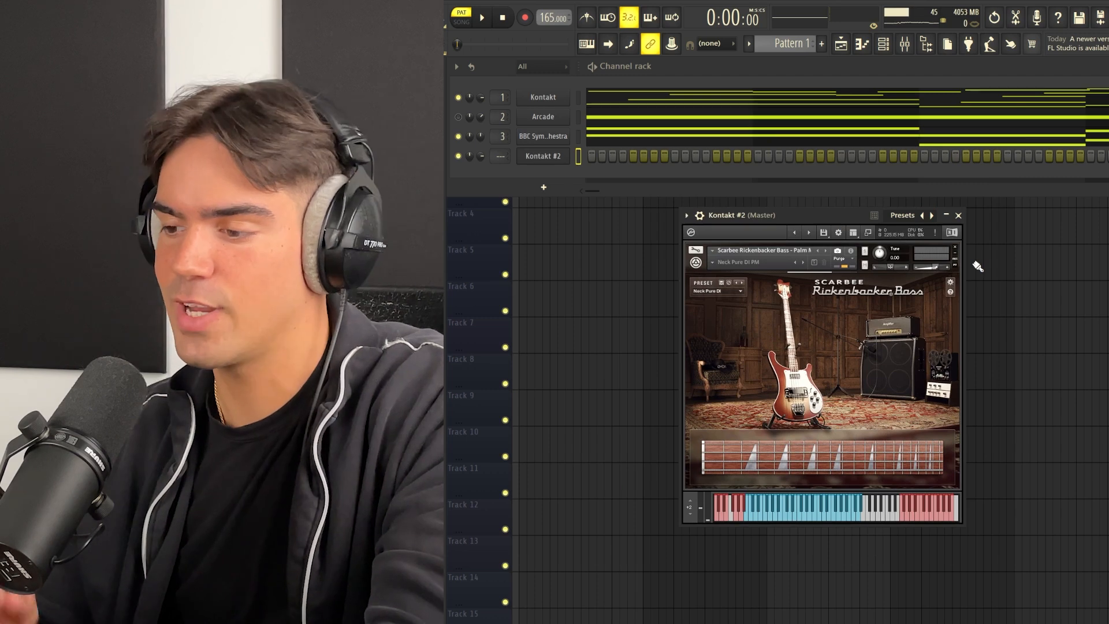
Close the Scarbee Rickenbacker Bass instrument, open its piano roll and select the bass notes in bars 5 to 8
click(959, 215)
key(F7)
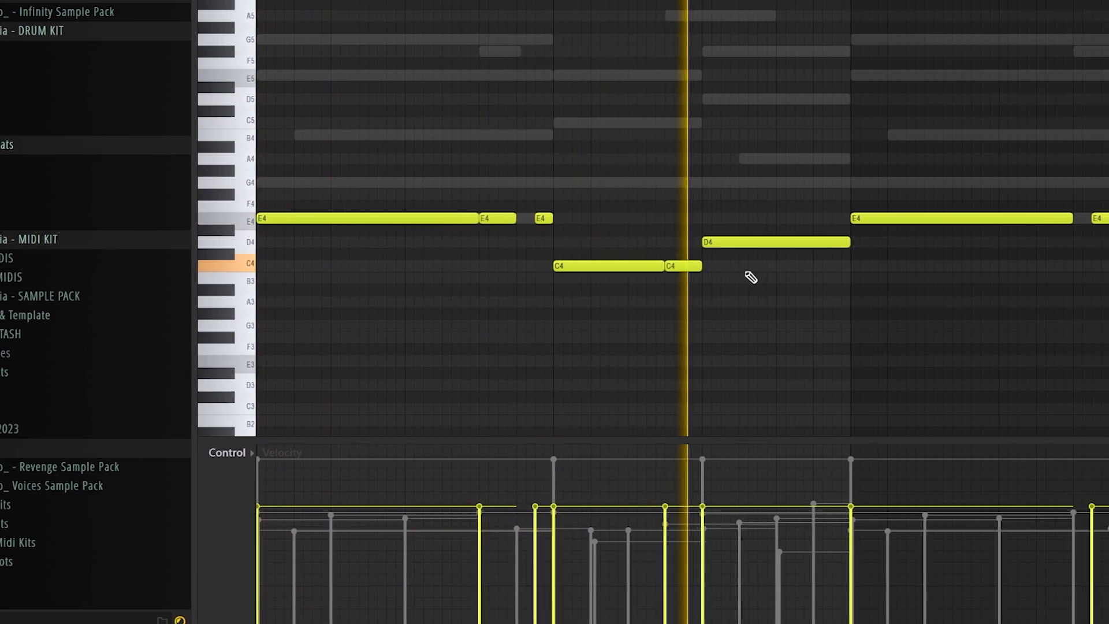
scroll(749, 280, down, 3)
drag(685, 186, 1057, 322)
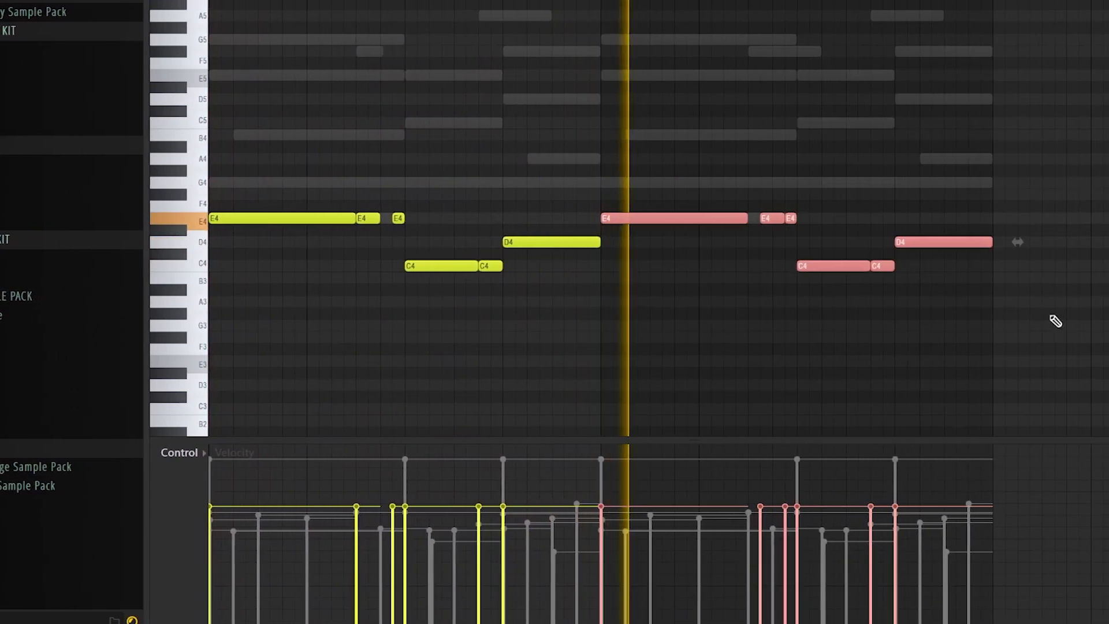
click(939, 282)
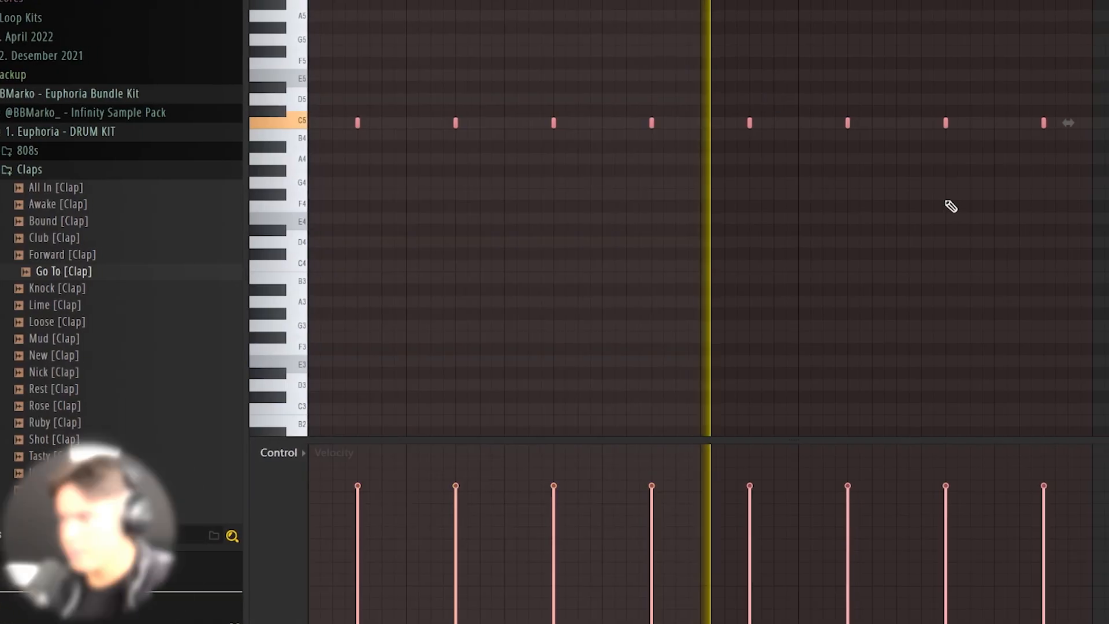
Clear the selection of the Go To clap notes in the piano roll
key(ctrl+d)
scroll(948, 215, up, 2)
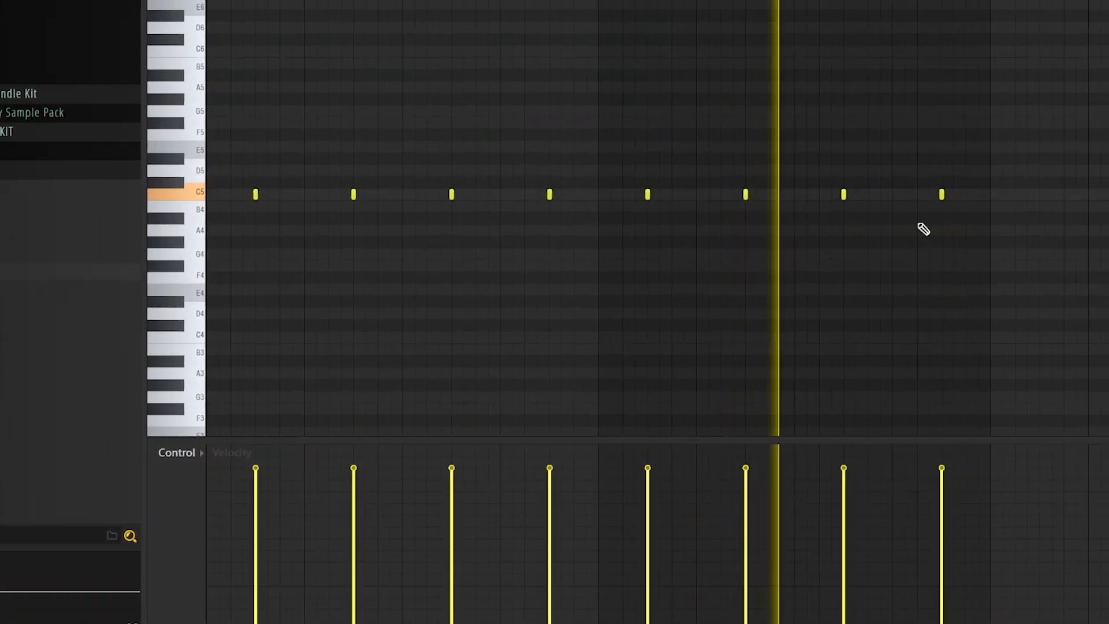
scroll(620, 218, up, 1)
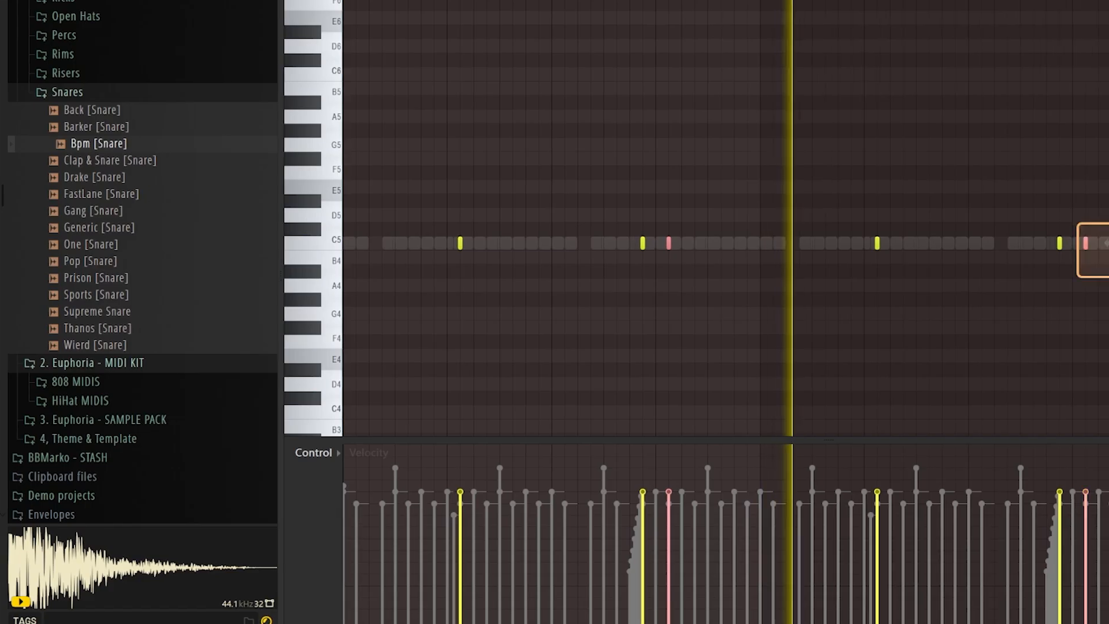
Slightly lower the velocity of the snare hits near the start of bars 4 and 8, and clear the selection
drag(1078, 223, 1108, 278)
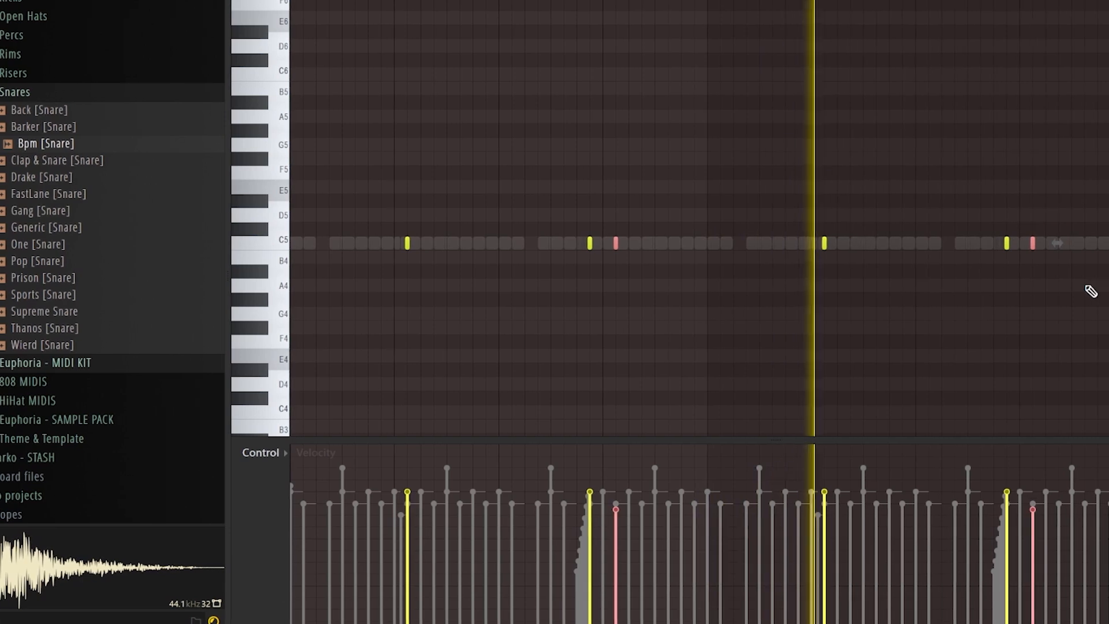
scroll(1092, 290, down, 2)
key(ctrl+d)
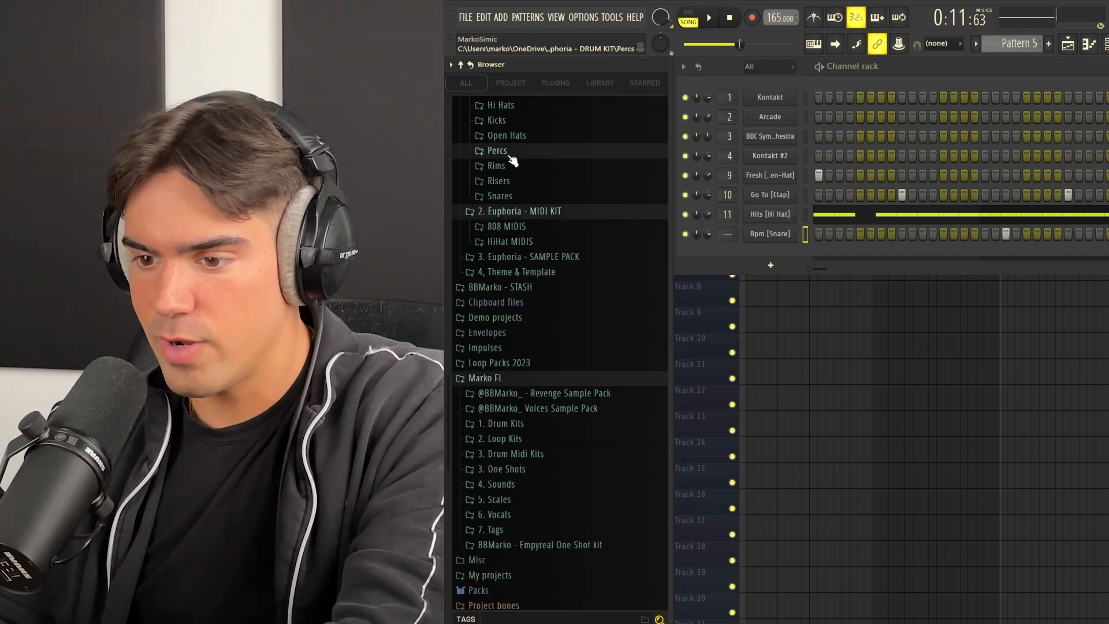
Add the 3 Am, Heavy and Hight percs from the Euphoria drum kit to the channel rack as new channels
click(503, 152)
click(535, 166)
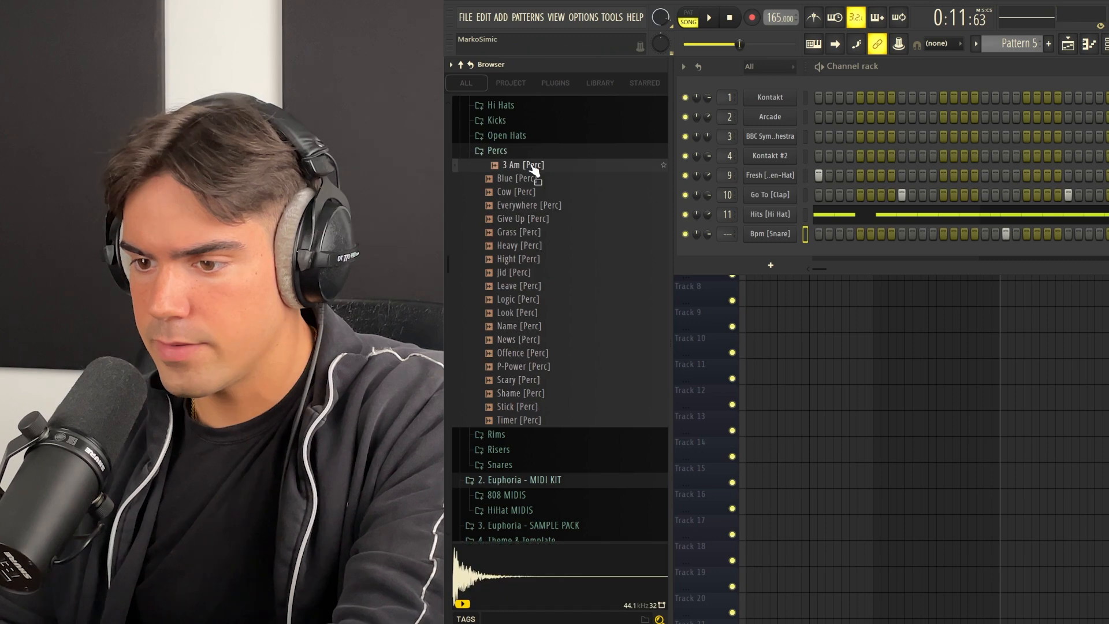
drag(777, 253, 774, 254)
drag(521, 246, 766, 275)
drag(512, 260, 760, 291)
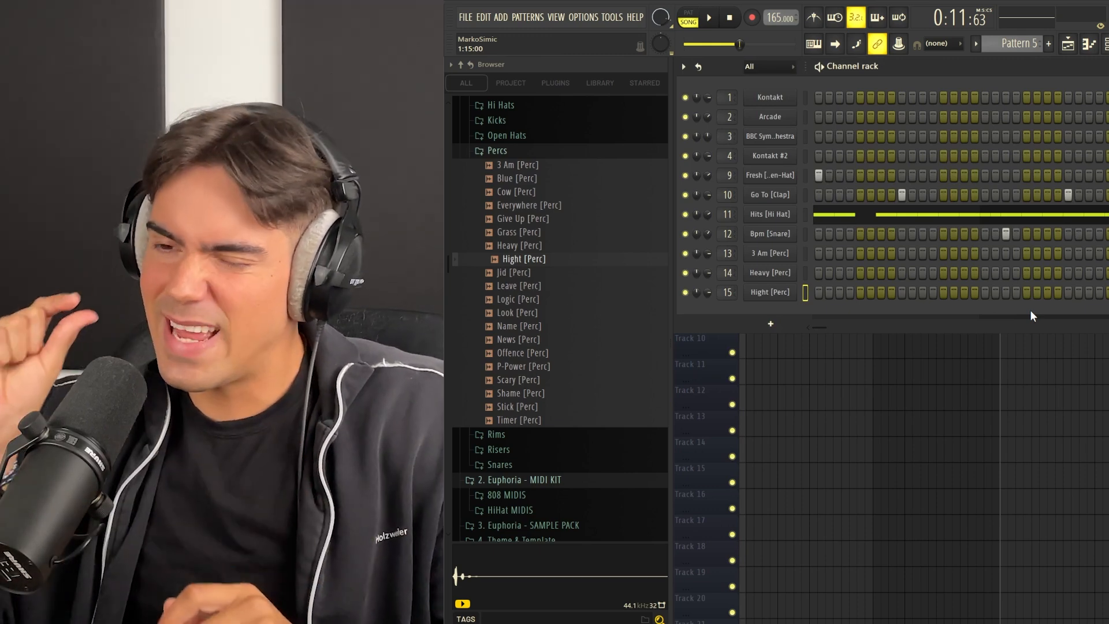
key(space)
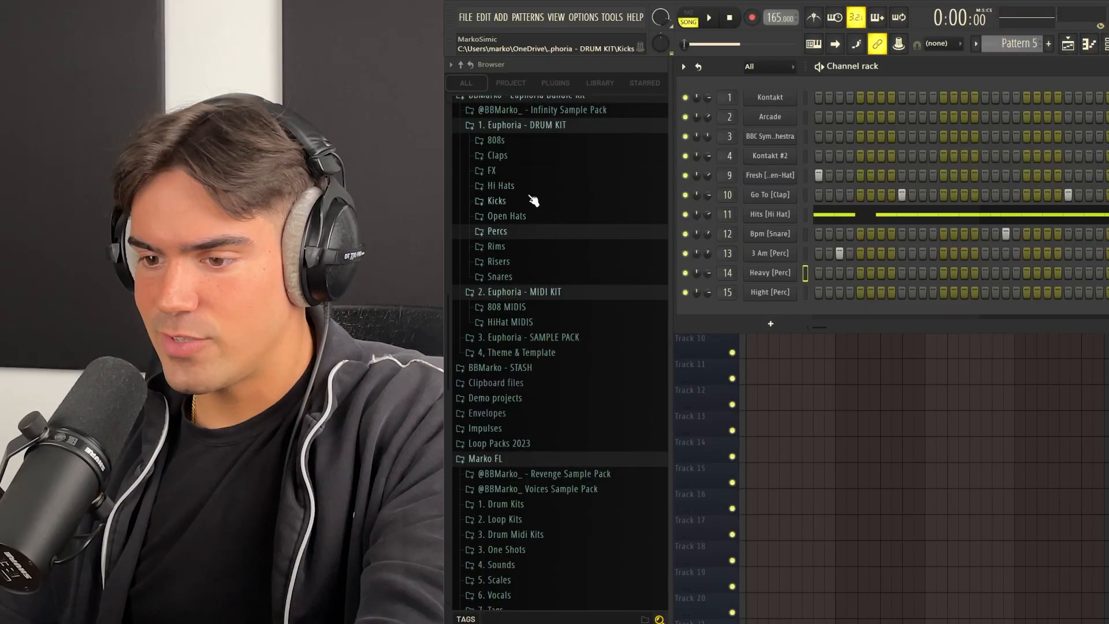
Audition the Euphoria 808s and add the Gear 808 to the channel rack as a new channel
click(496, 140)
drag(520, 302, 537, 320)
drag(518, 275, 788, 315)
Open the Gear 808's sampler settings and raise the Boost amount among its precomputed effects
click(787, 314)
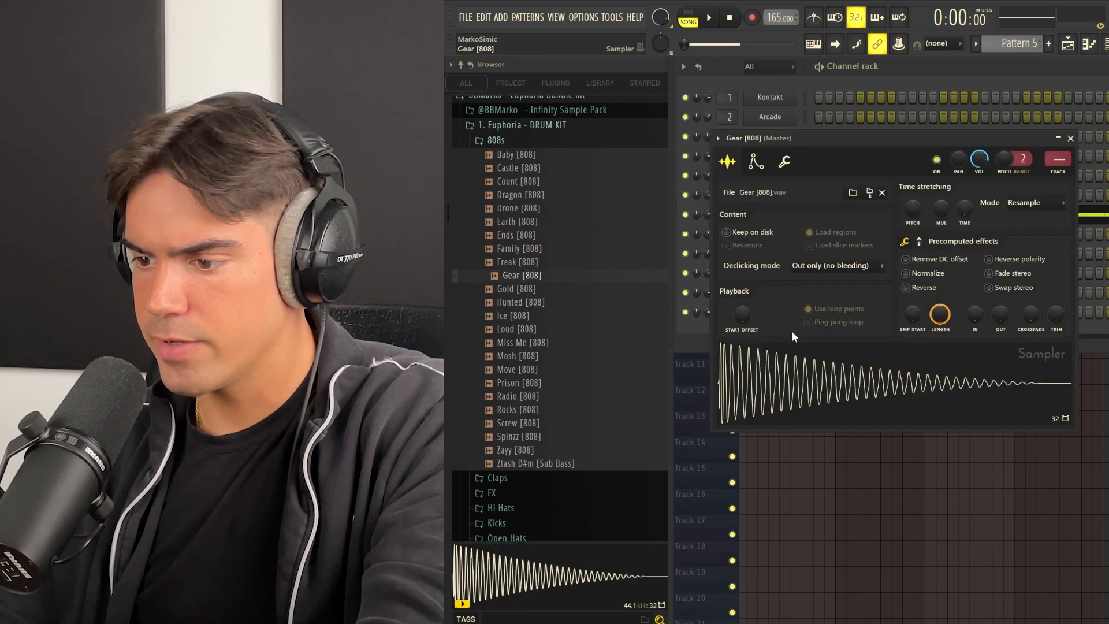
click(920, 242)
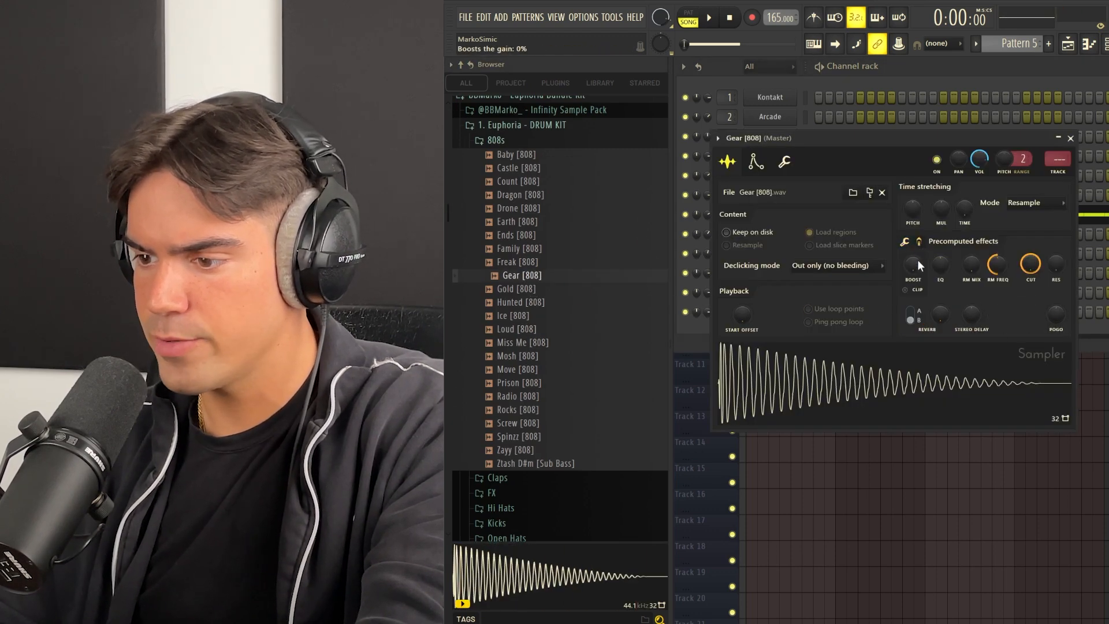
drag(912, 264, 913, 262)
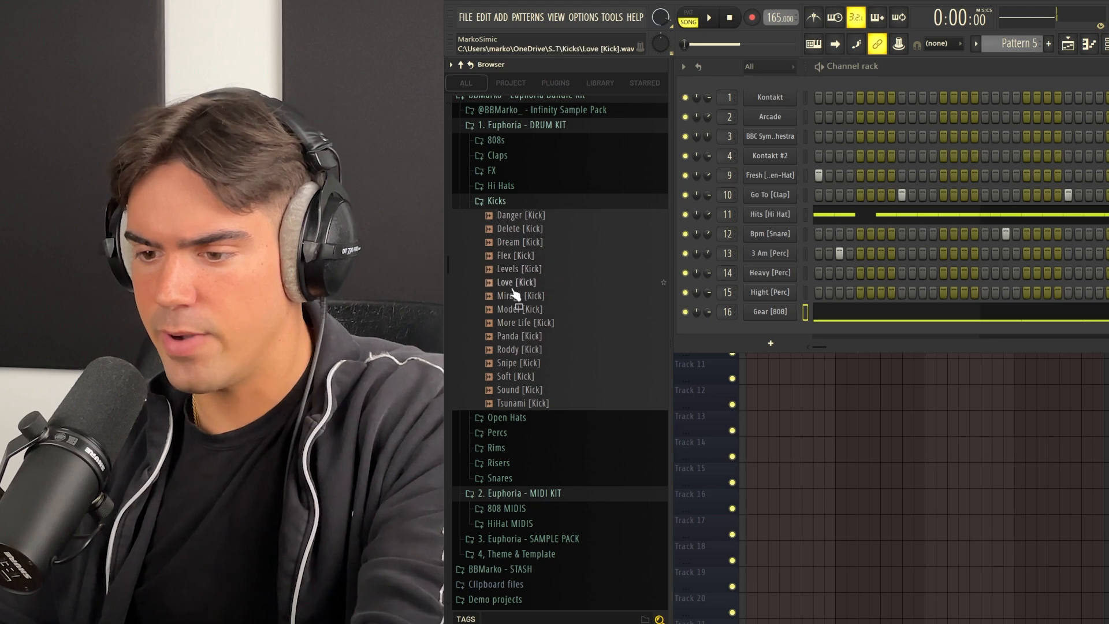
Add the Snipe kick to the channel rack and paste the Gear 808 note pattern into it
drag(532, 363, 545, 368)
drag(775, 333, 780, 328)
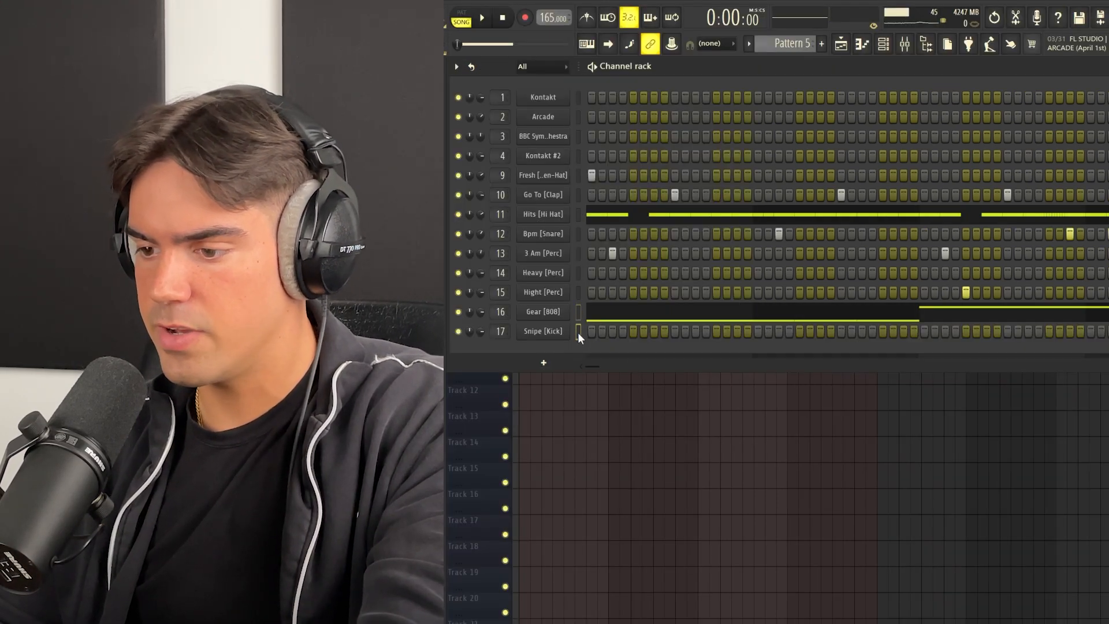
key(ctrl+v)
click(619, 337)
scroll(619, 336, down, 5)
Limit all the Snipe kick notes to C5, shorten them to brief hits and clear the selection
key(ctrl+a)
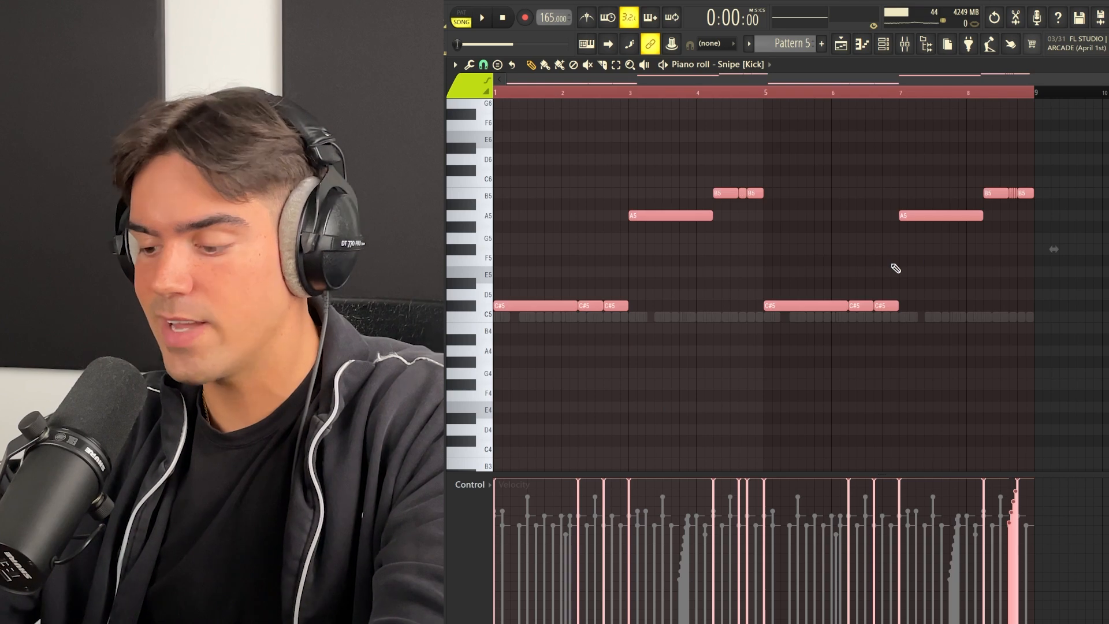
key(alt+k)
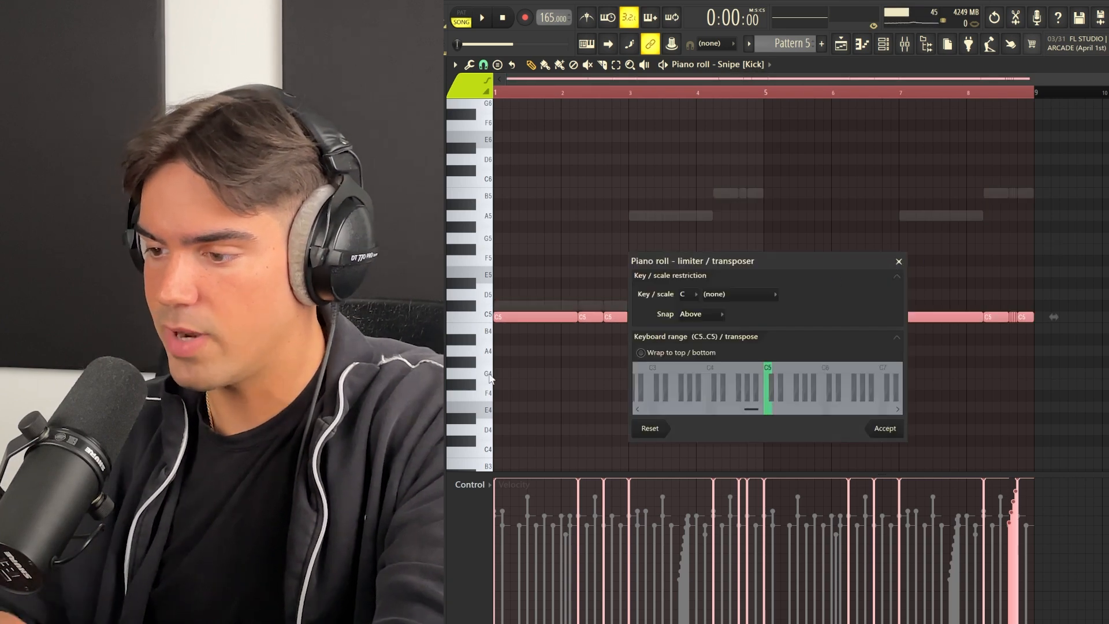
click(903, 437)
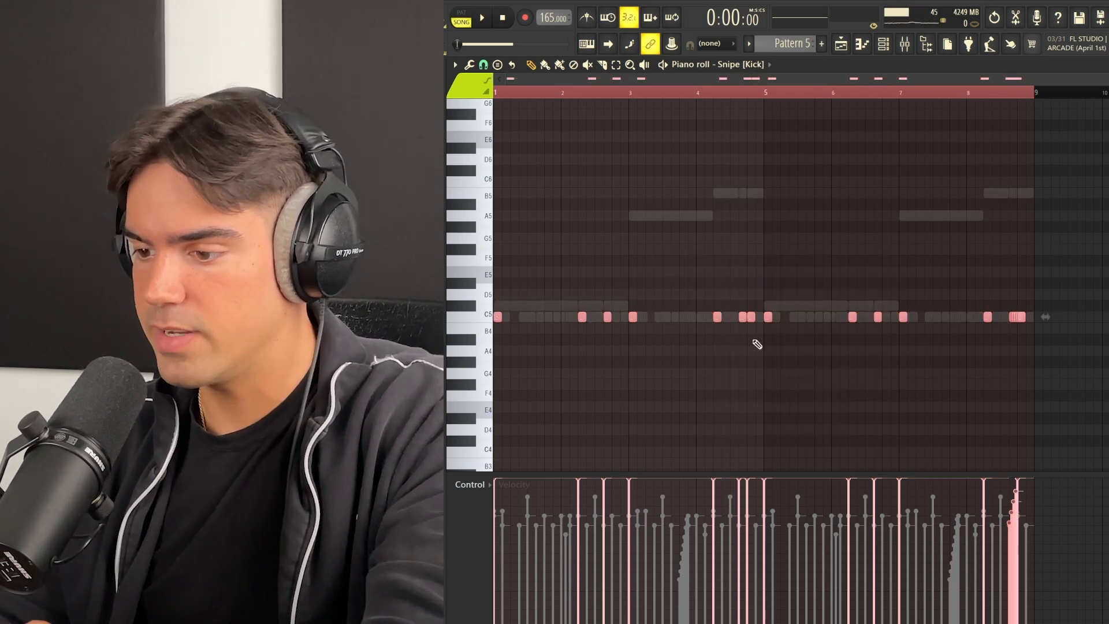
key(ctrl+d)
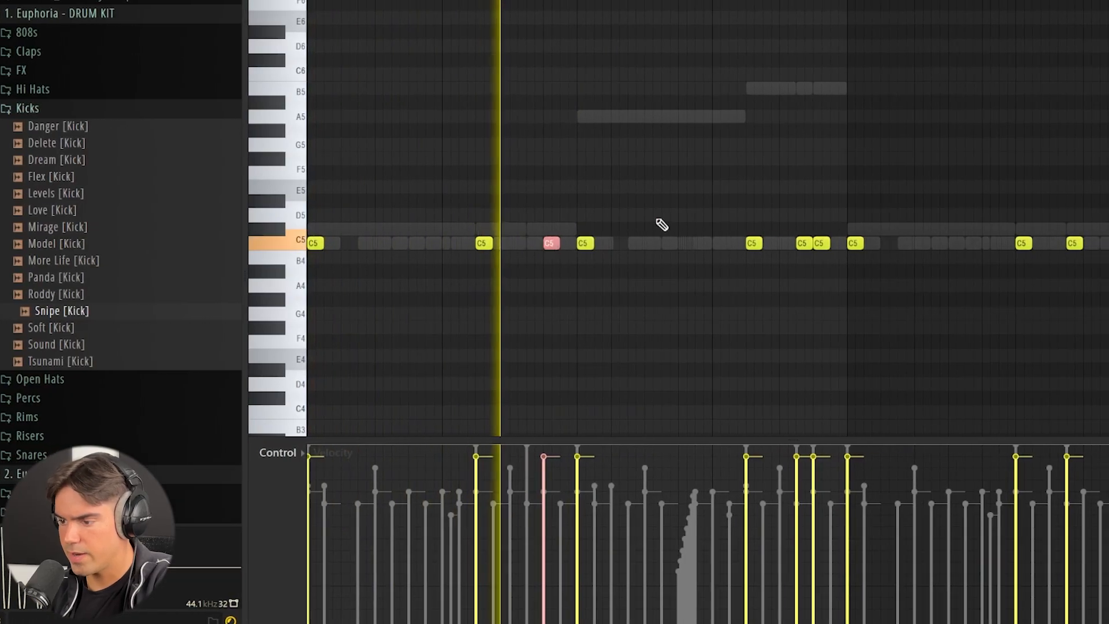
Delete the first notes of the rapid kick roll at the end of the Snipe kick pattern
drag(1037, 243, 1054, 244)
scroll(838, 240, down, 2)
scroll(839, 240, up, 3)
drag(853, 224, 842, 249)
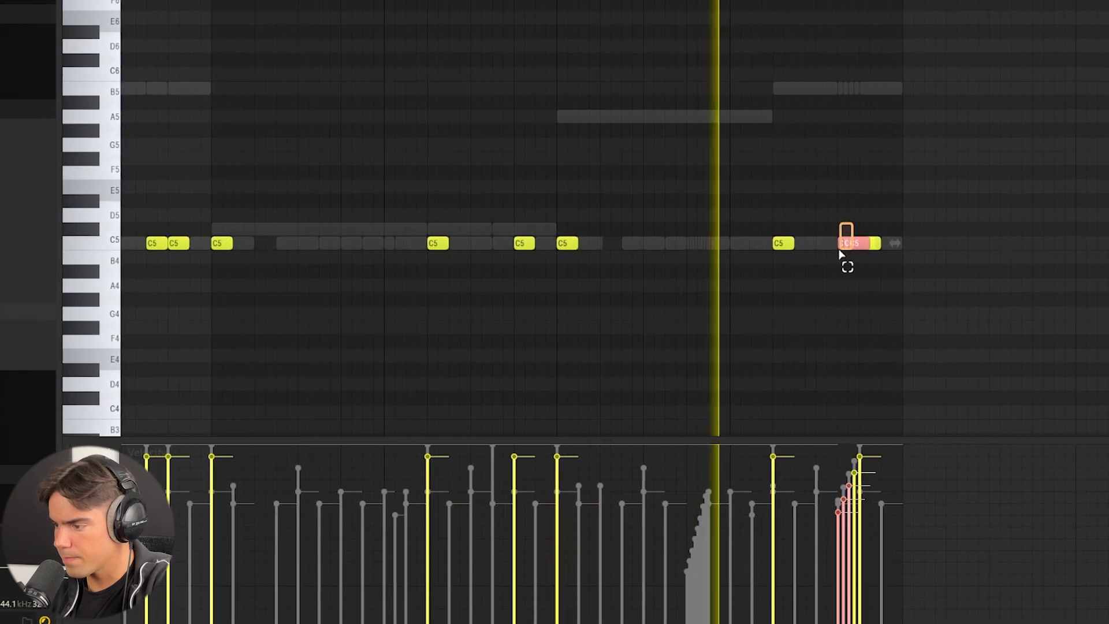
key(Delete)
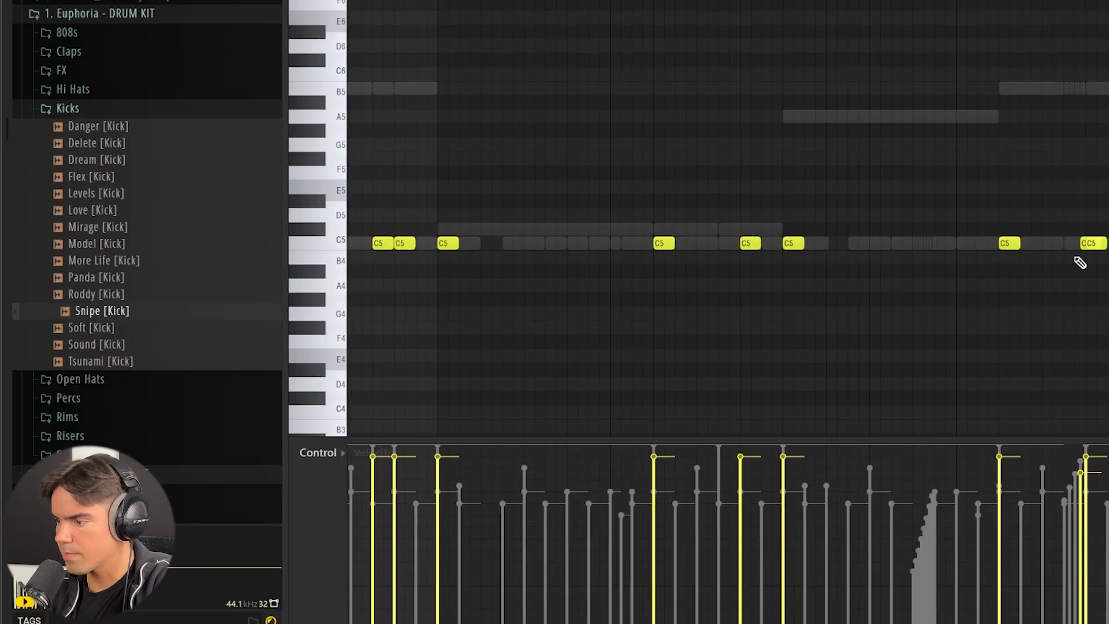
scroll(826, 260, down, 2)
scroll(1002, 283, down, 1)
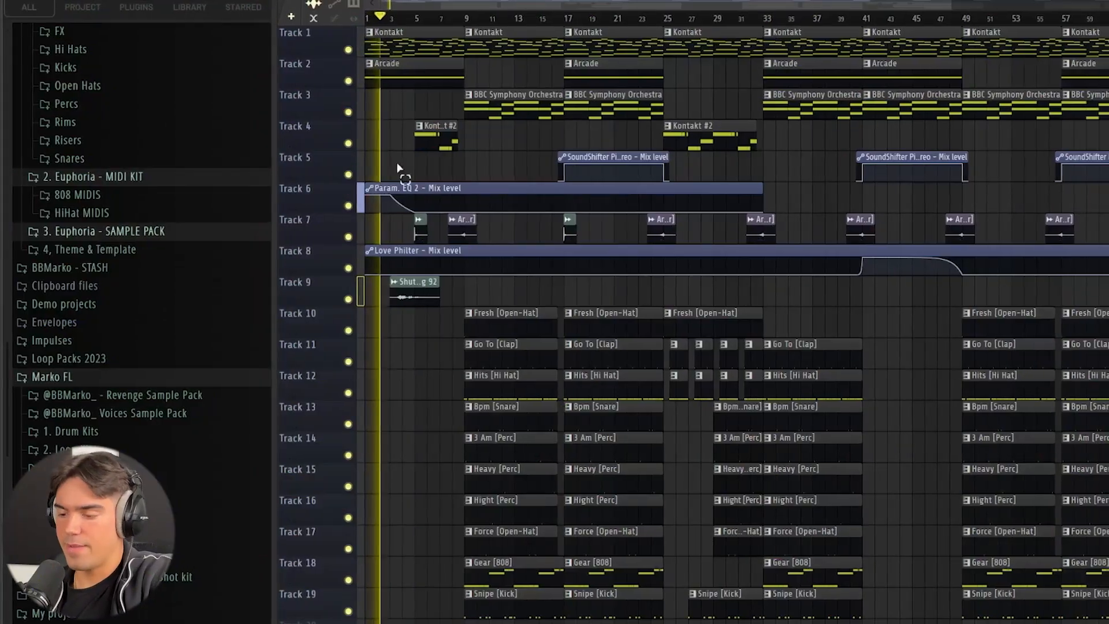
Play through the playlist arrangement, examining how the melody layers, mix-level automations, effects and drum patterns are placed across the sections
click(382, 271)
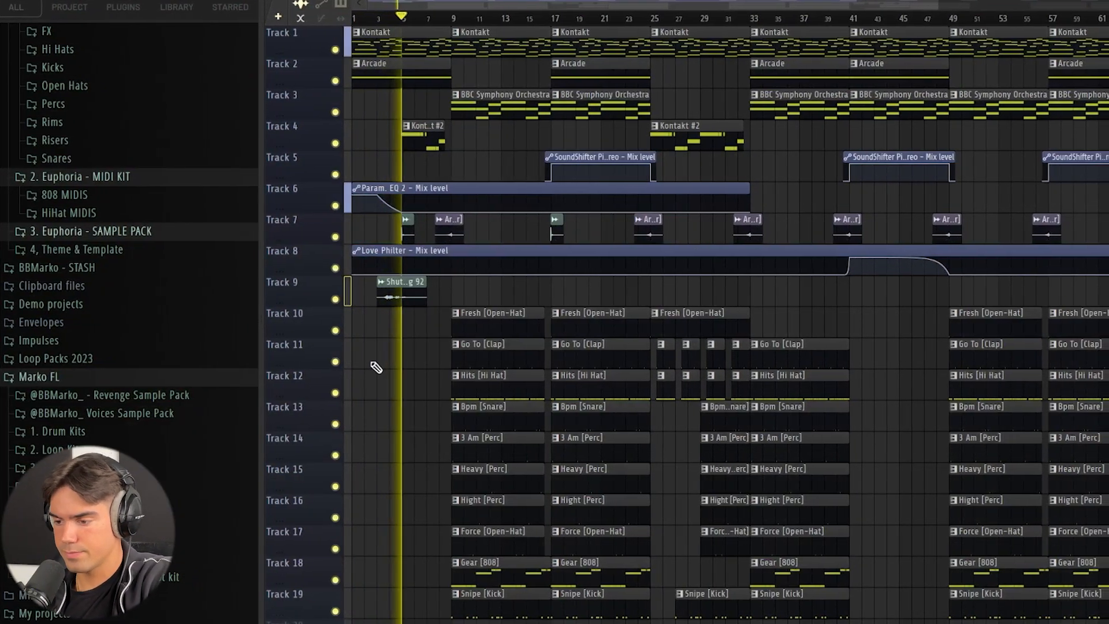
scroll(488, 345, up, 2)
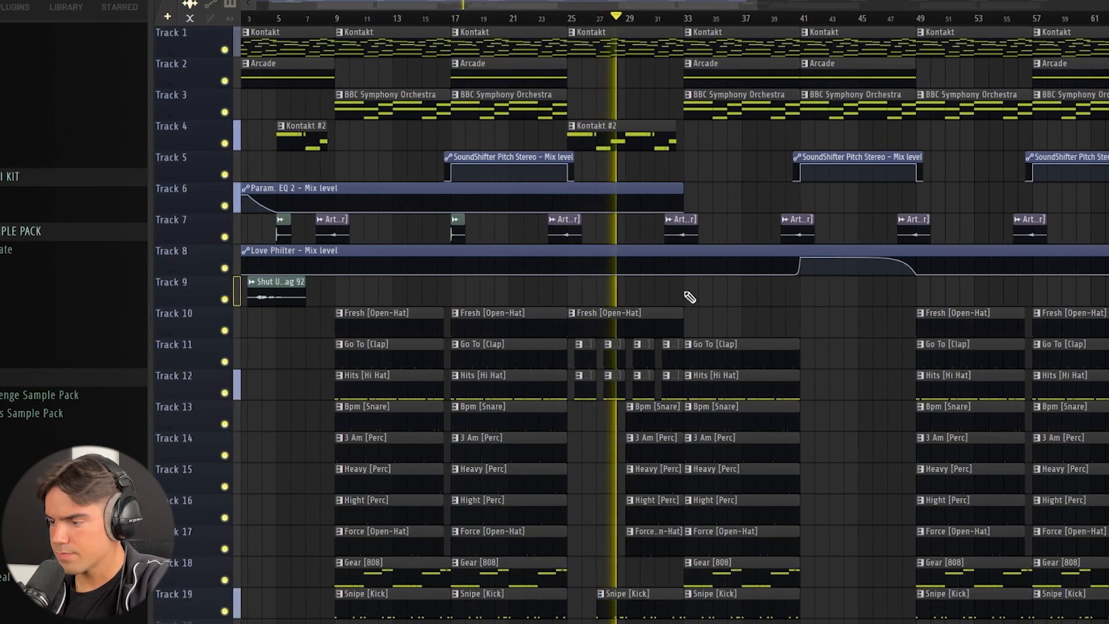
click(648, 145)
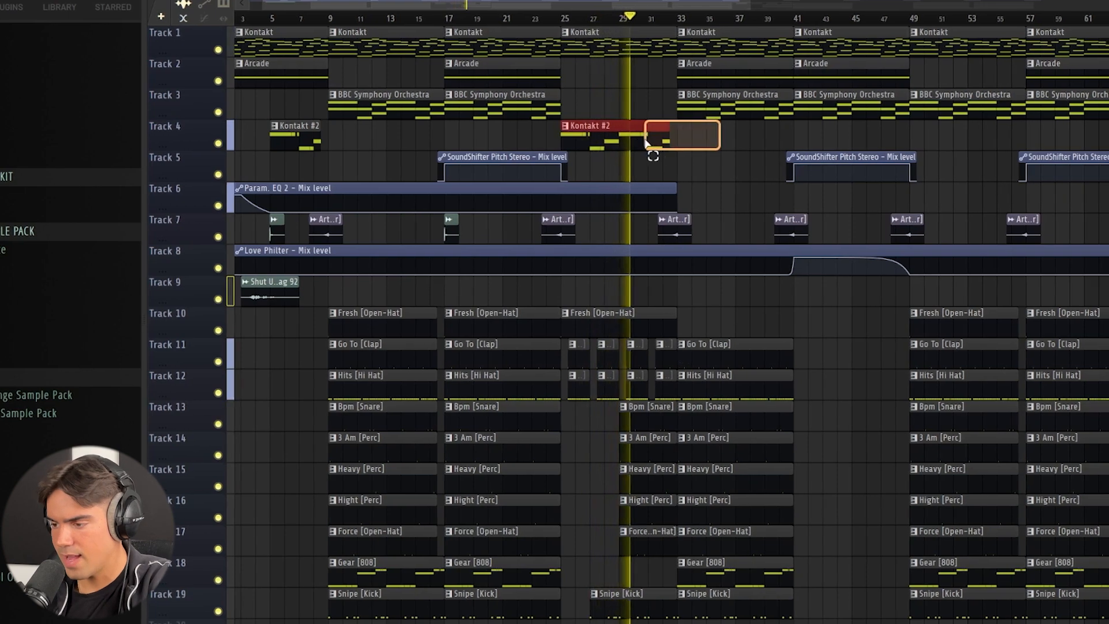
drag(670, 4, 719, 7)
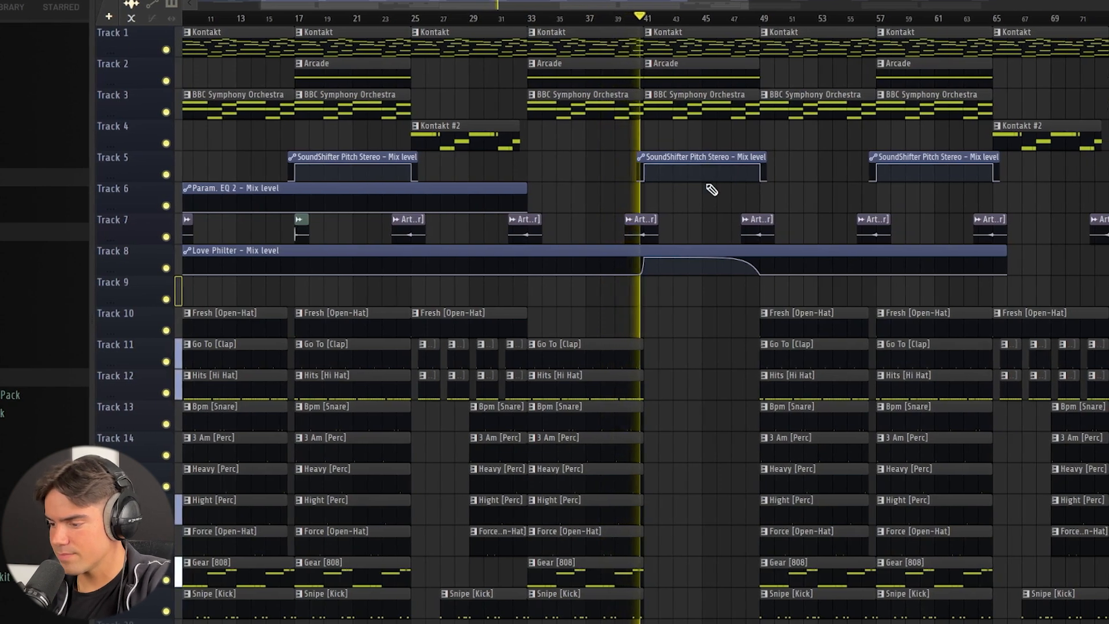
drag(631, 2, 688, 3)
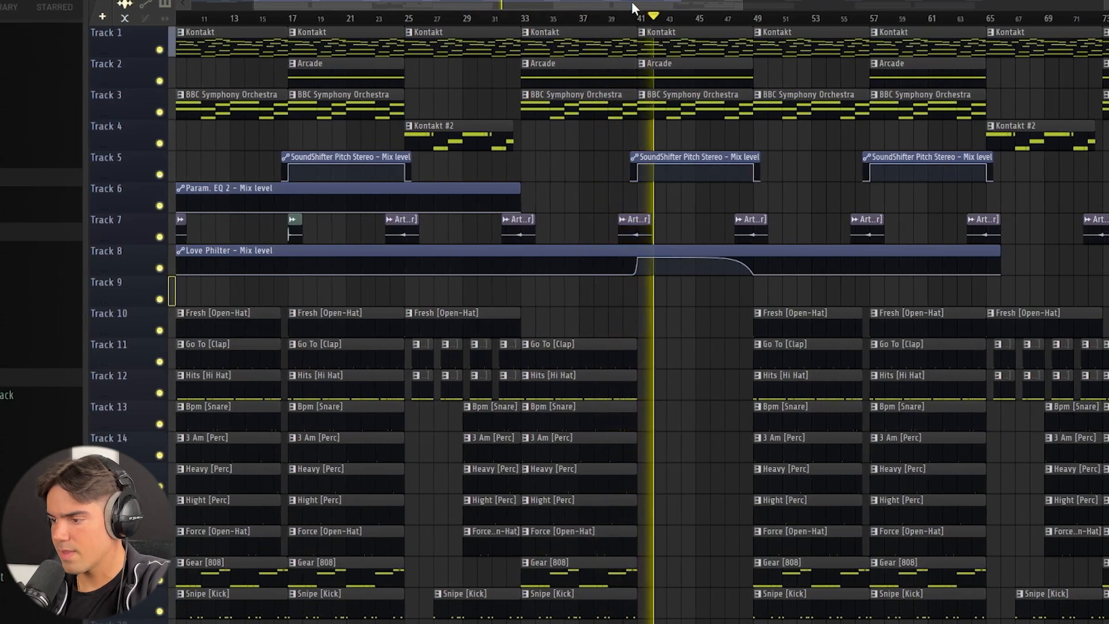
drag(628, 29, 592, 267)
ctrl+click(585, 195)
drag(535, 6, 599, 6)
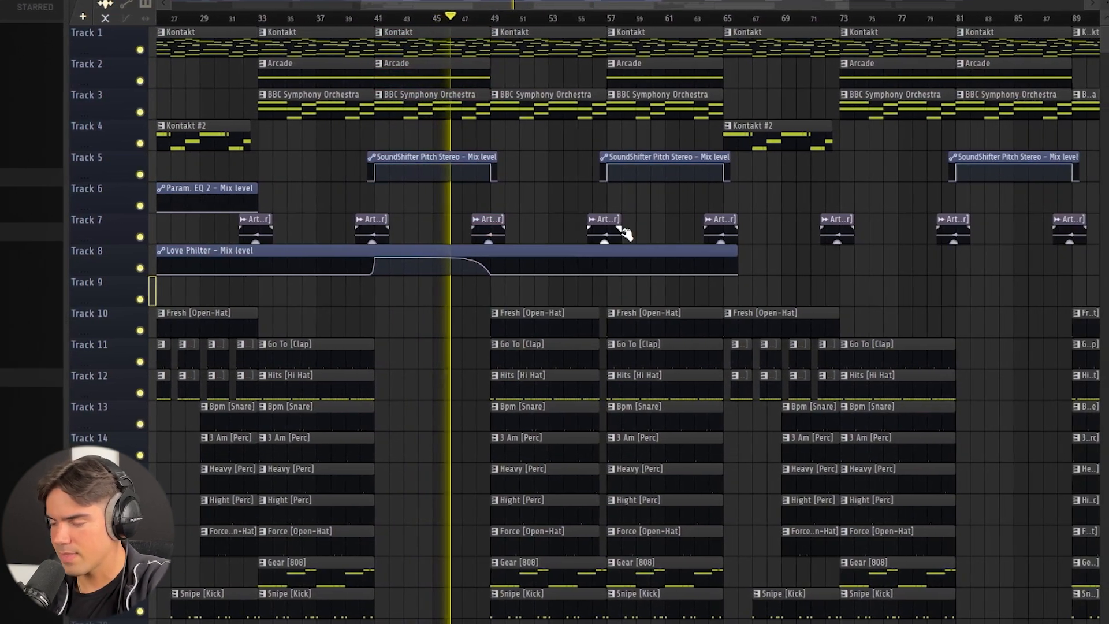